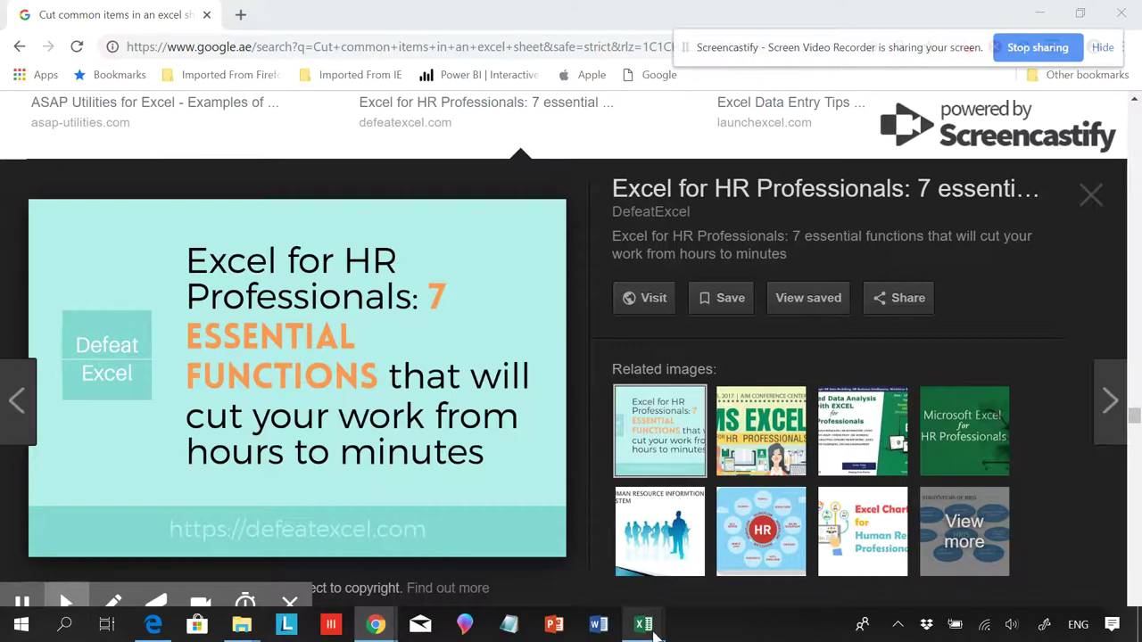
- Leave Chrome's image results and bring the SUMIFs,COUNTIFs,AVGIFs,Maxifs,Minifs Excel workbook to the front
mouse_move(643, 624)
click(731, 601)
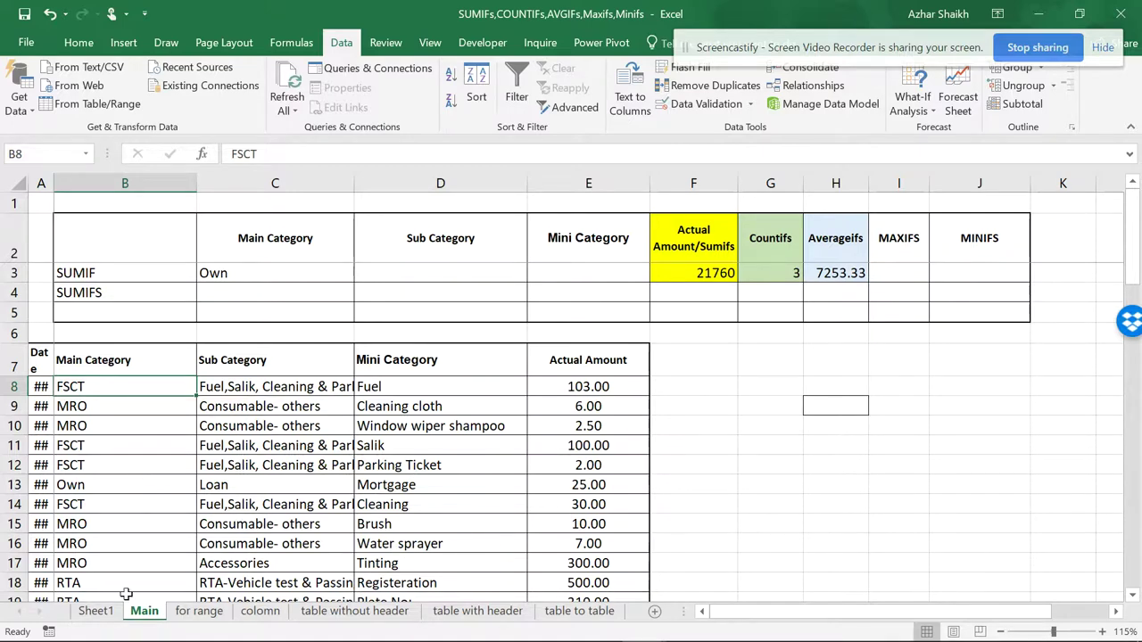
- Look over the Sheet1 notes, then select Main Category values B8:B23 on the Main sheet
click(95, 612)
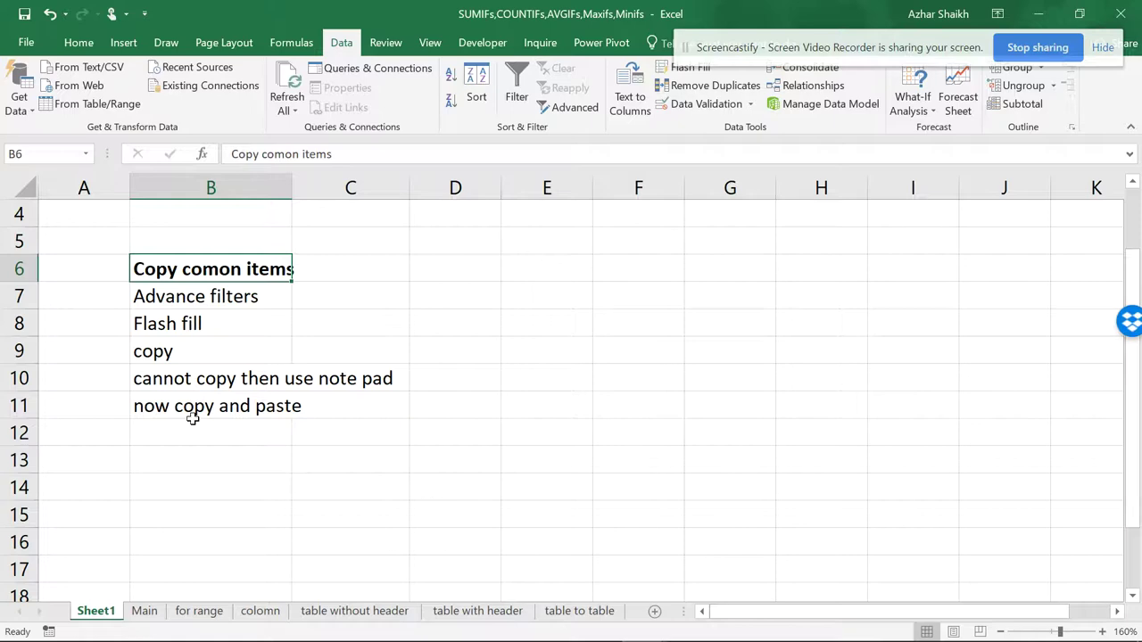
click(145, 614)
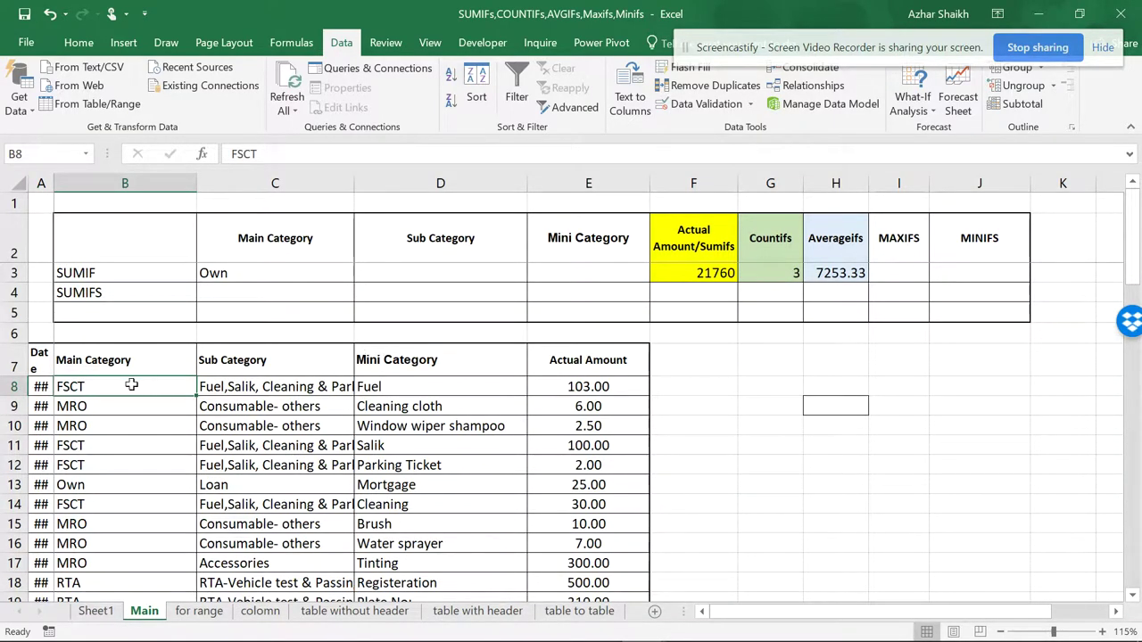
drag(127, 383, 127, 602)
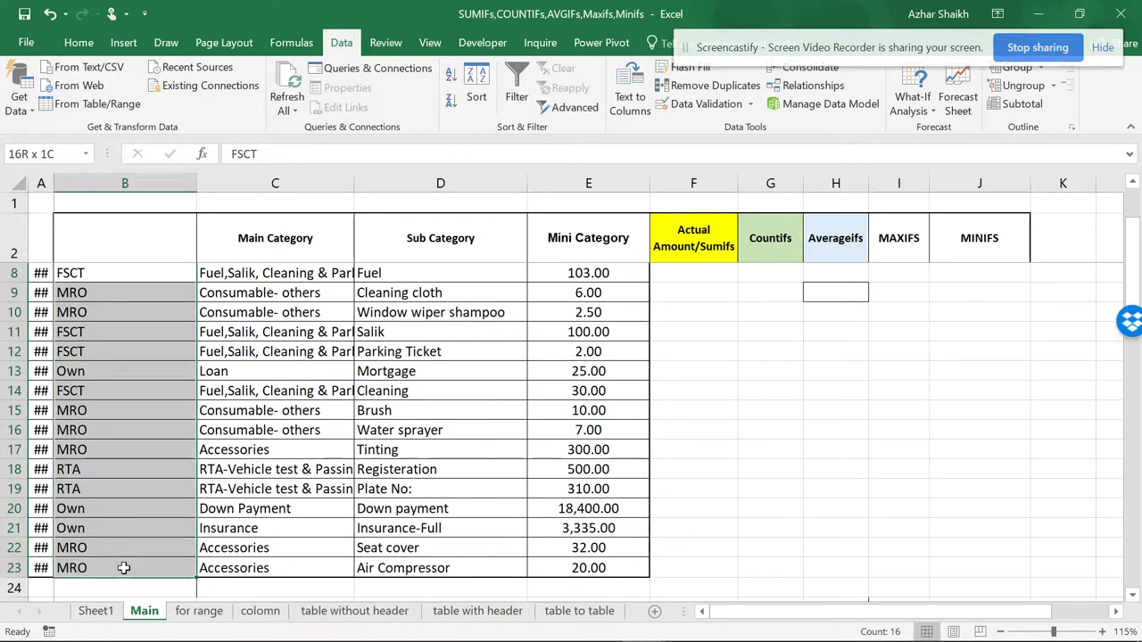
scroll(117, 450, up, 2)
scroll(117, 450, down, 3)
scroll(134, 316, up, 2)
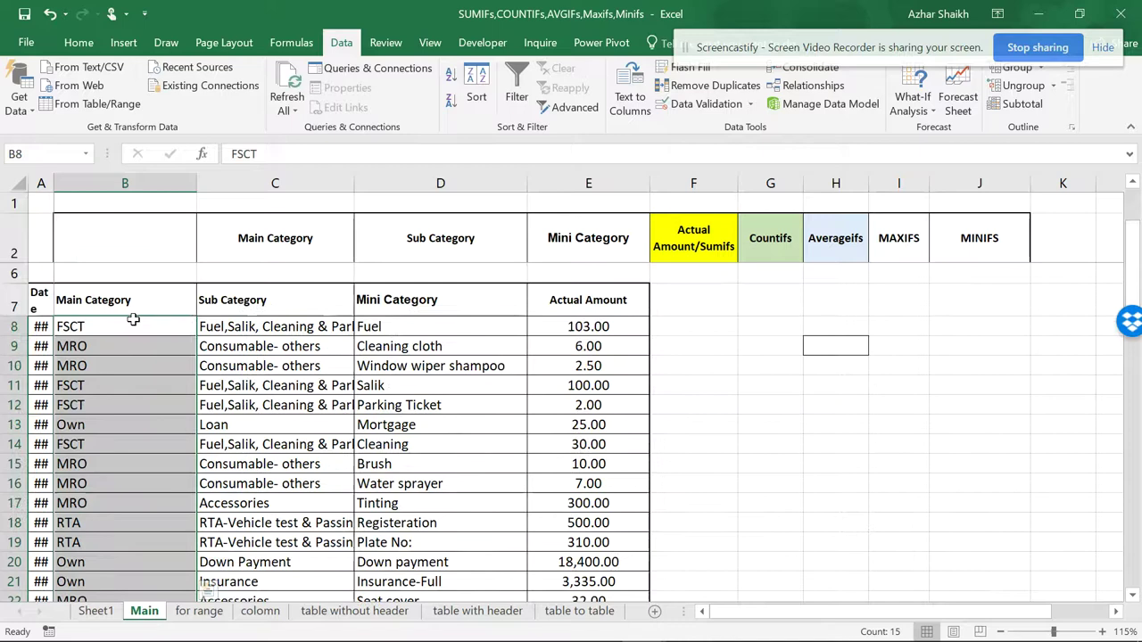
drag(130, 331, 130, 568)
scroll(129, 482, up, 2)
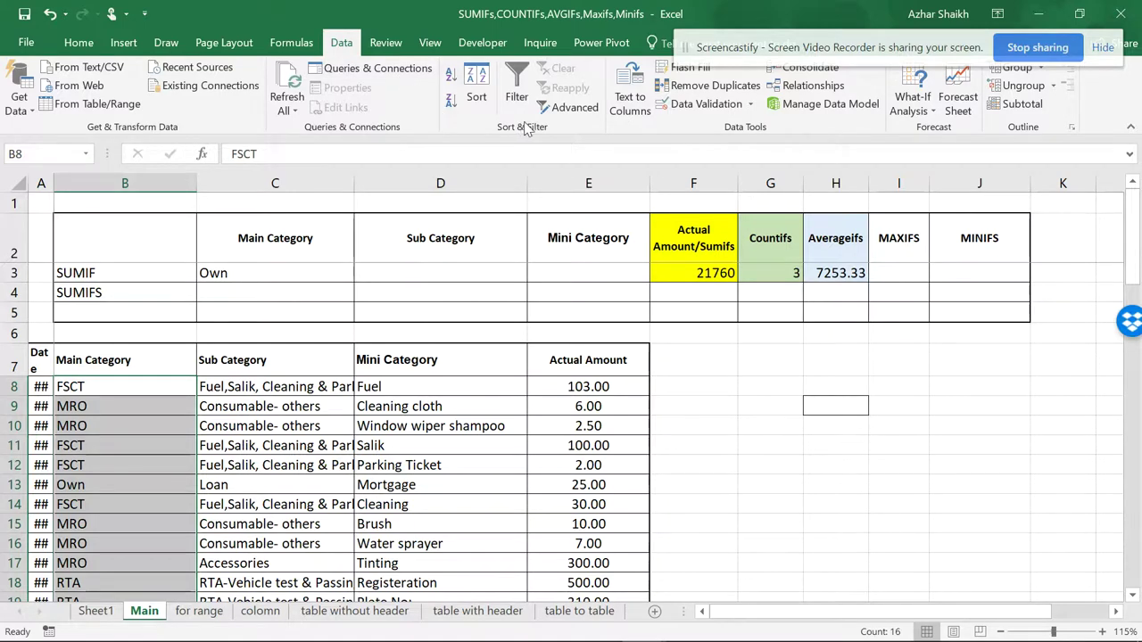
- Advanced-filter unique column B records to G7, giving FSCT, MRO, FSCT, Own, RTA in G7:G11
click(555, 108)
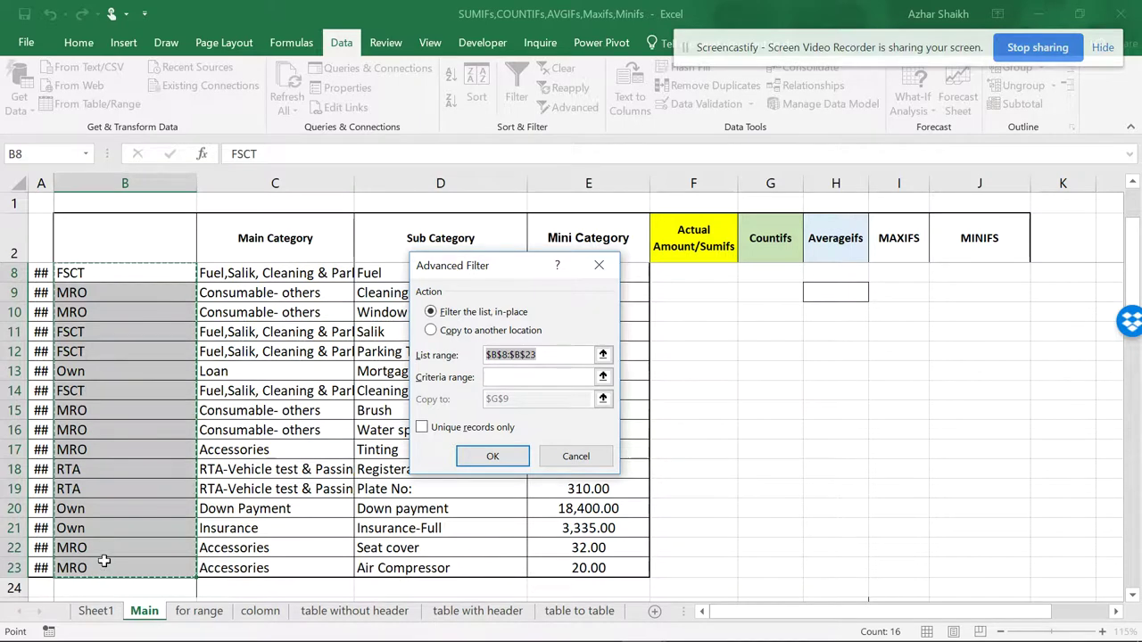
click(433, 330)
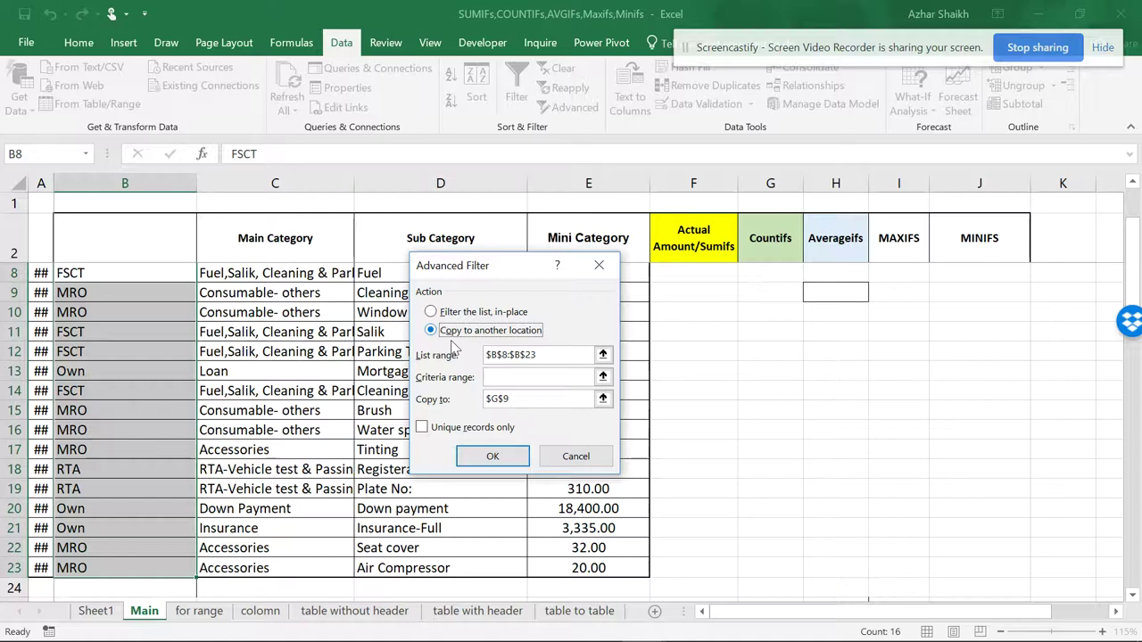
click(422, 429)
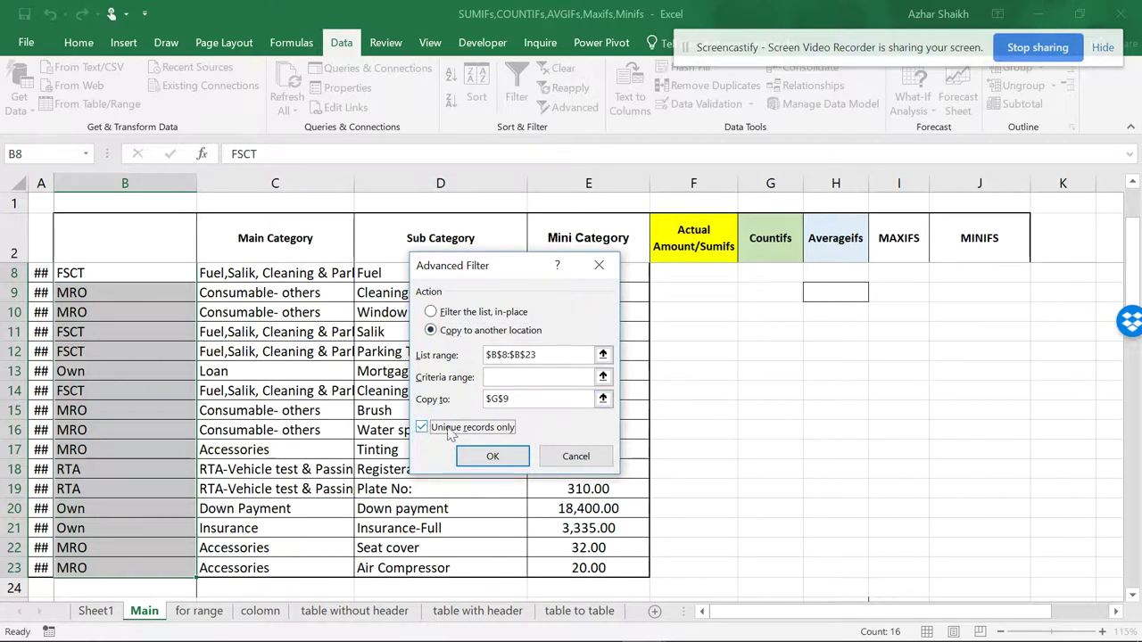
double_click(527, 398)
scroll(764, 304, up, 1)
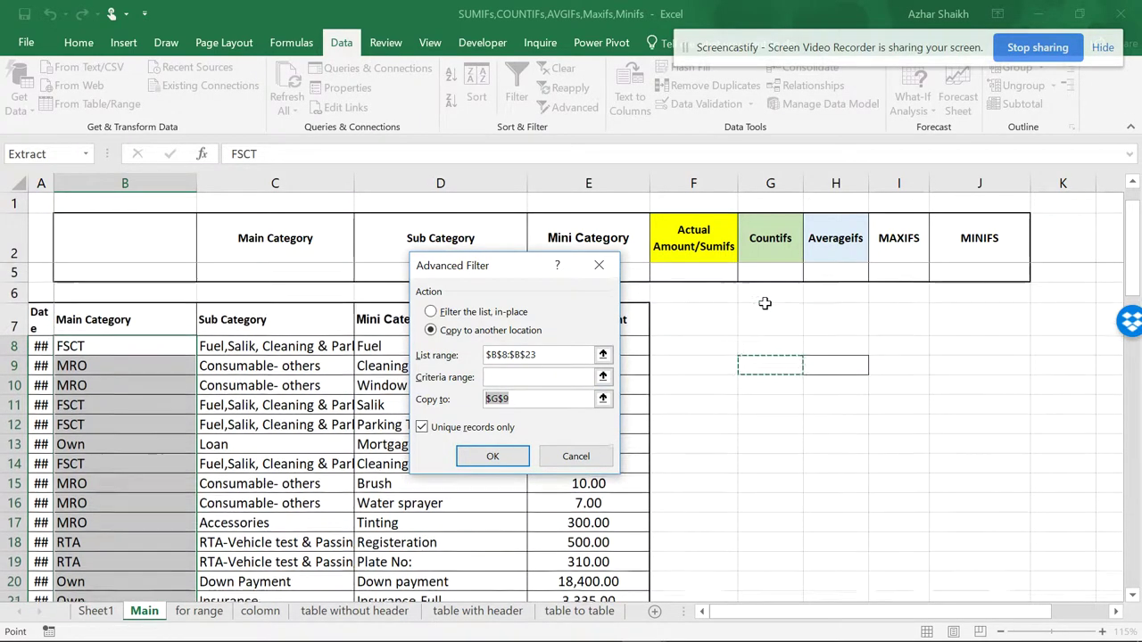
click(773, 325)
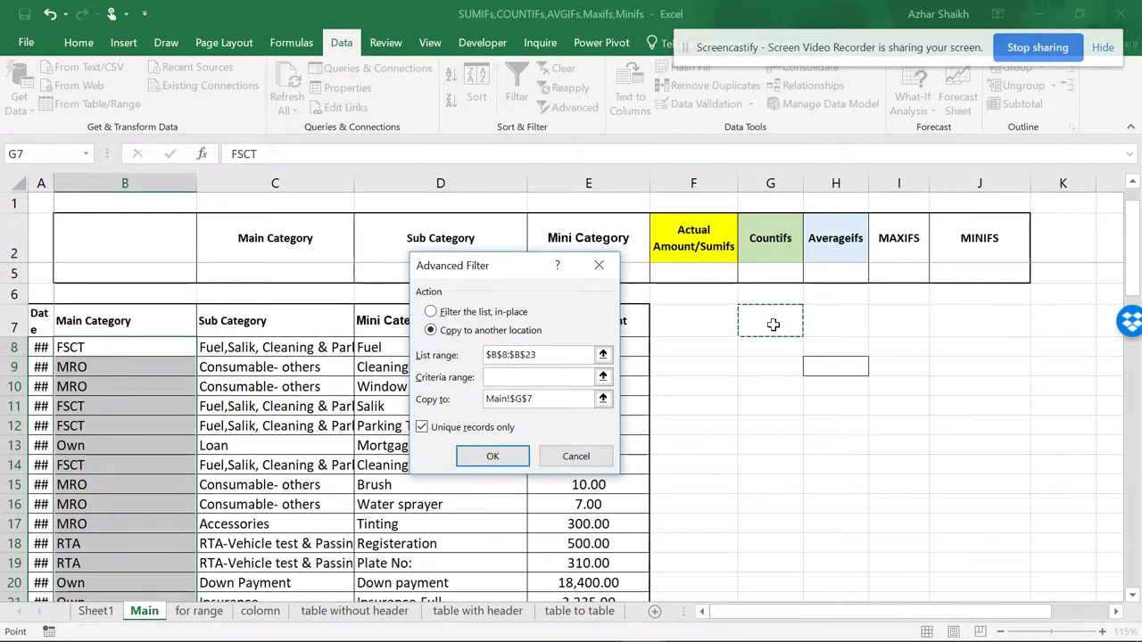
click(490, 450)
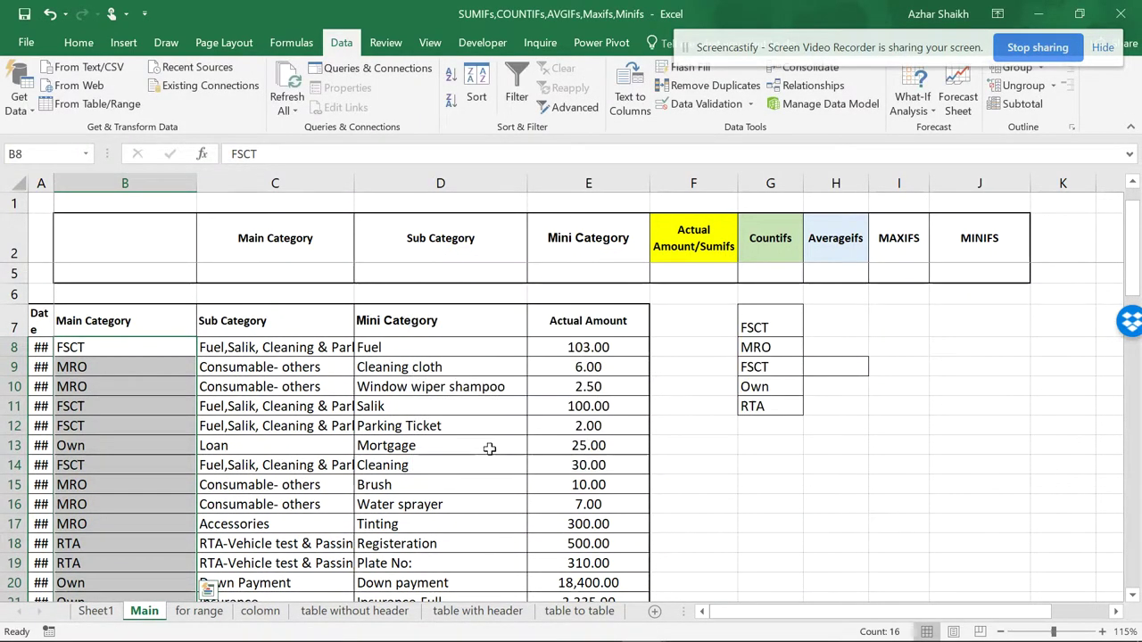
drag(773, 326, 766, 407)
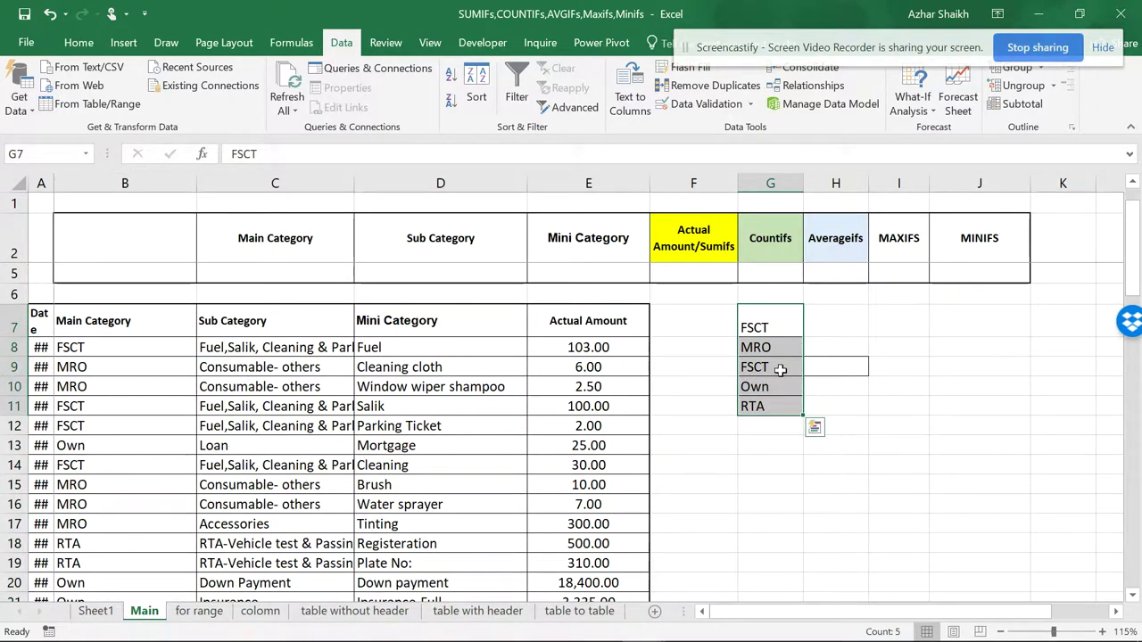
scroll(129, 357, down, 2)
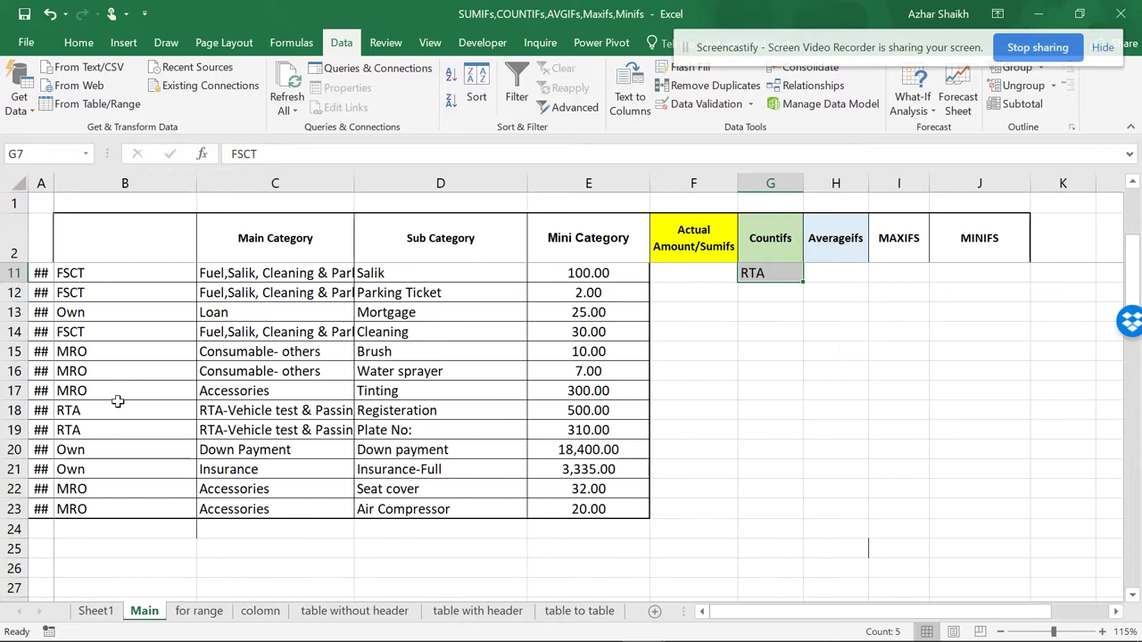
scroll(121, 393, up, 3)
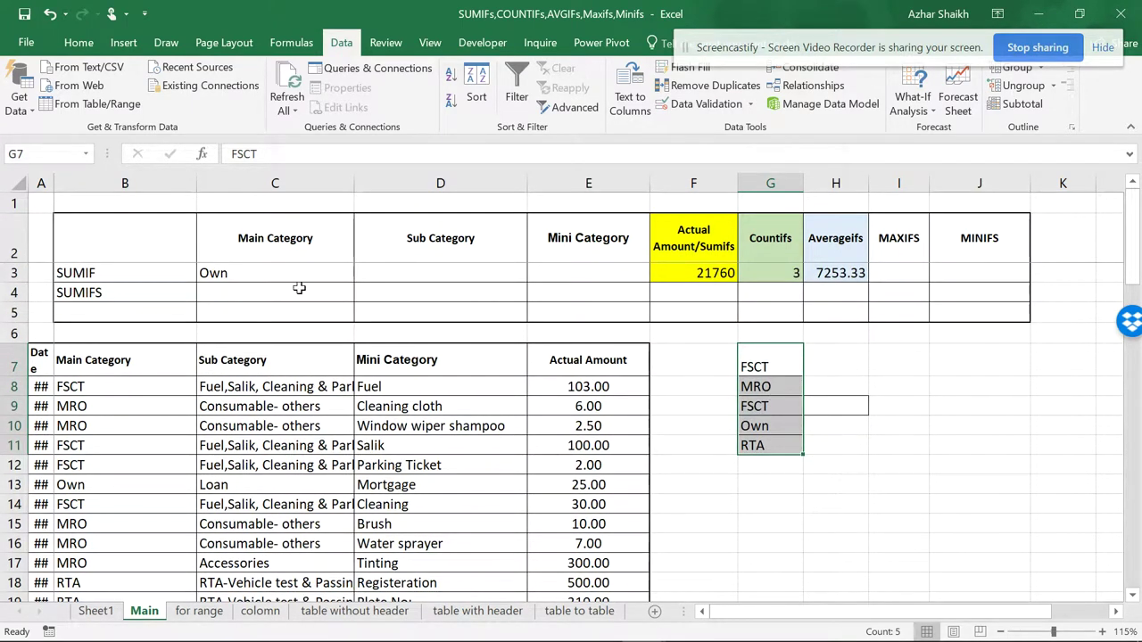
- Apply a List data validation sourced from G7:G11 to the active cell
click(707, 109)
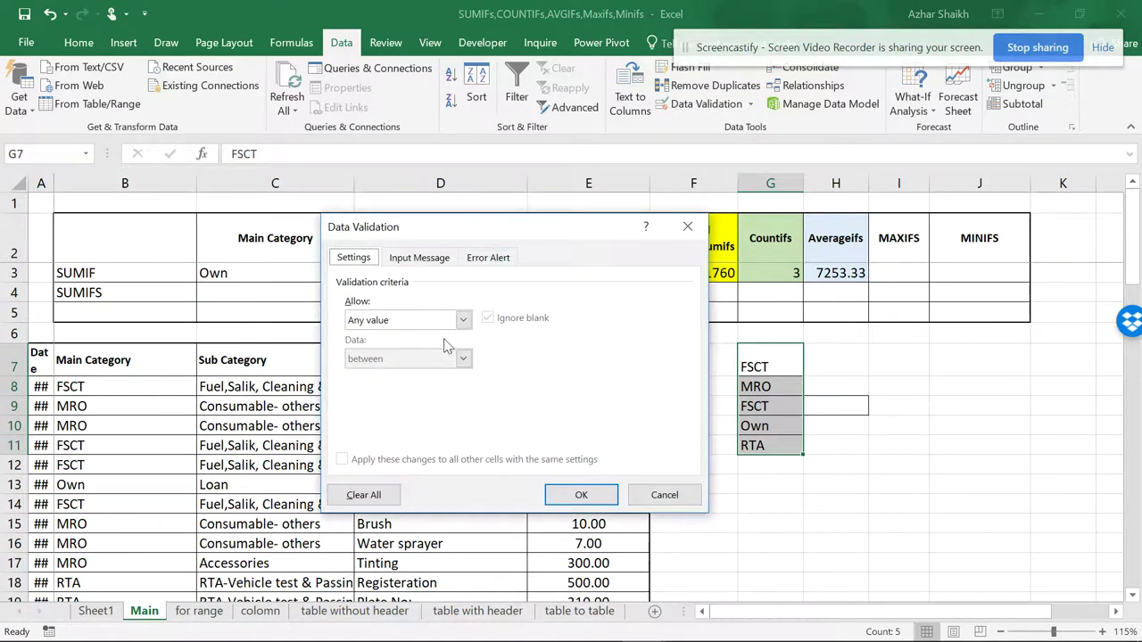
click(463, 320)
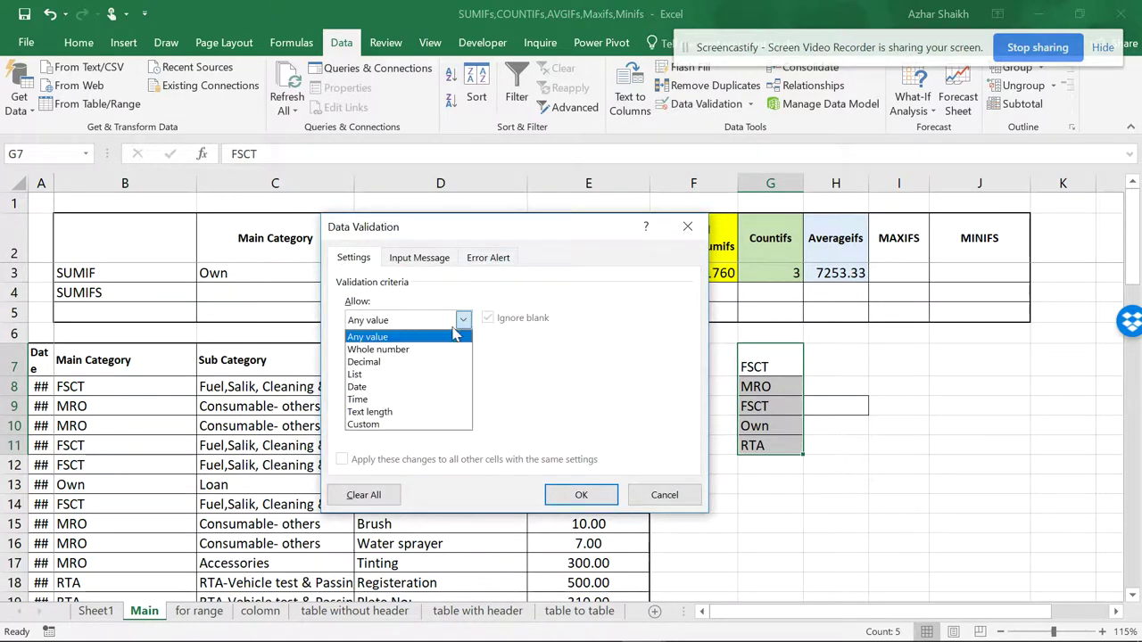
click(389, 375)
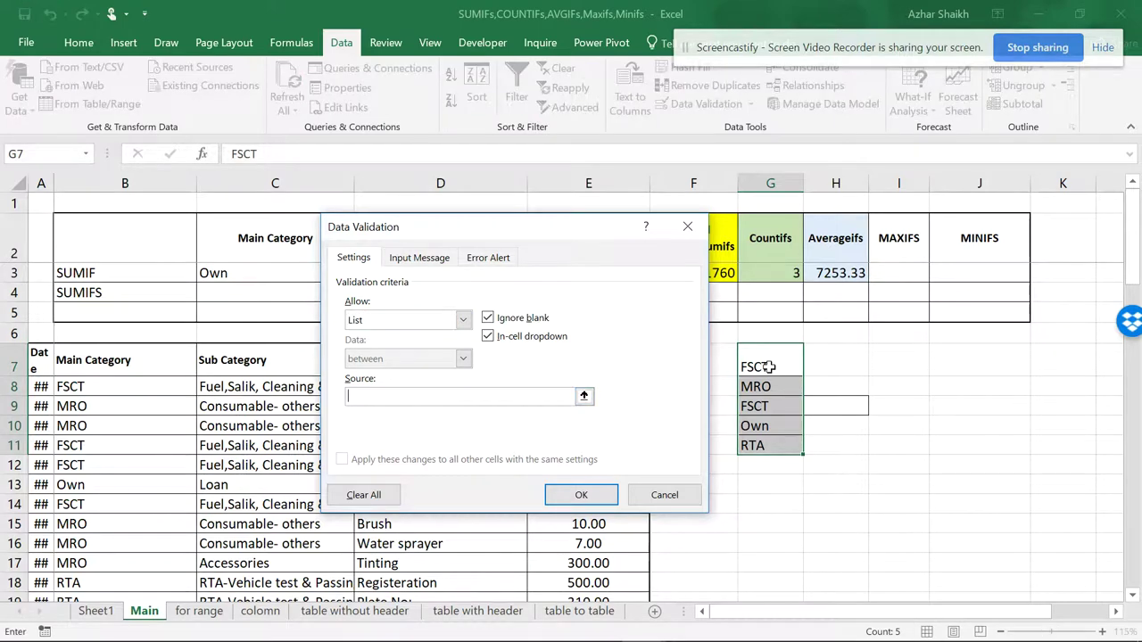
drag(765, 366, 755, 446)
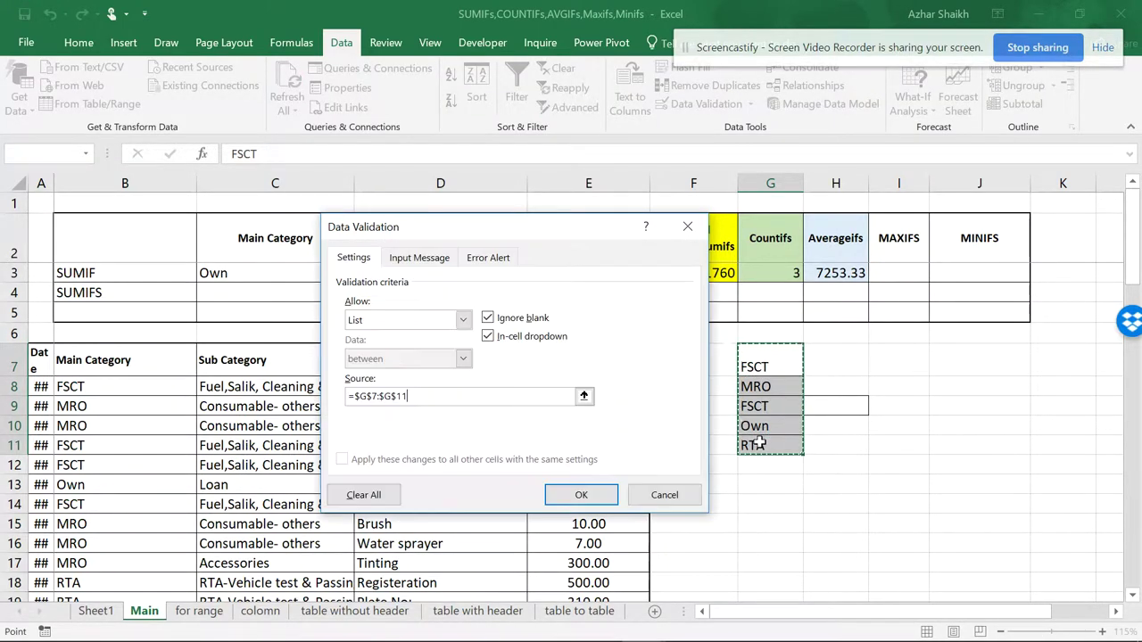
click(581, 494)
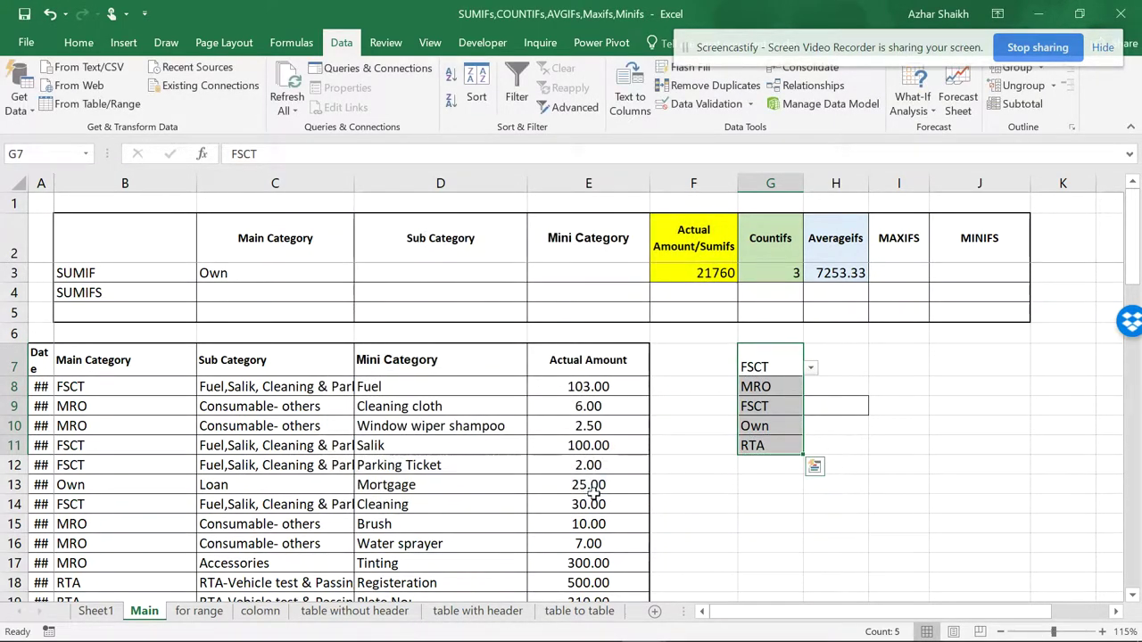
- Give cell C4 List validation with source $G$7:$G$11
click(327, 298)
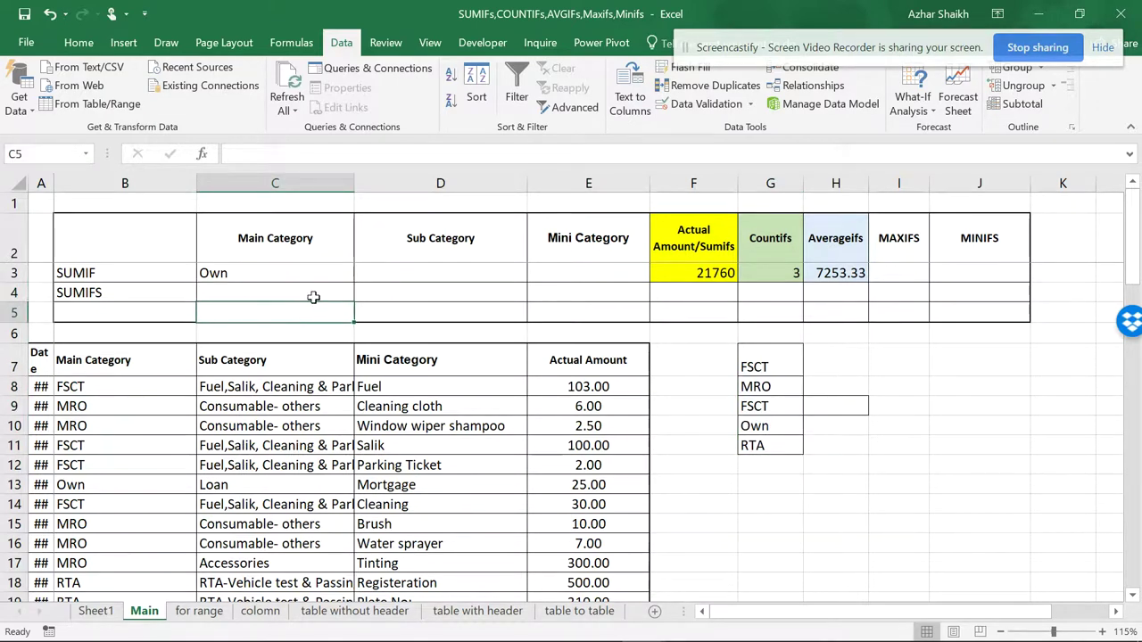
click(331, 314)
click(338, 290)
click(701, 103)
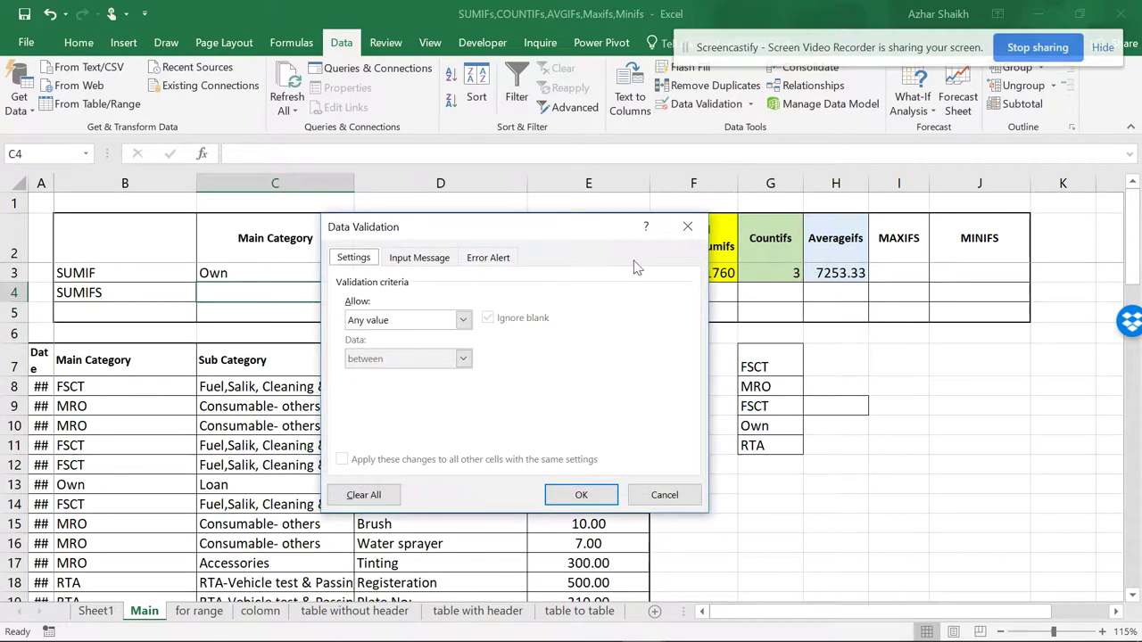
click(460, 319)
click(384, 367)
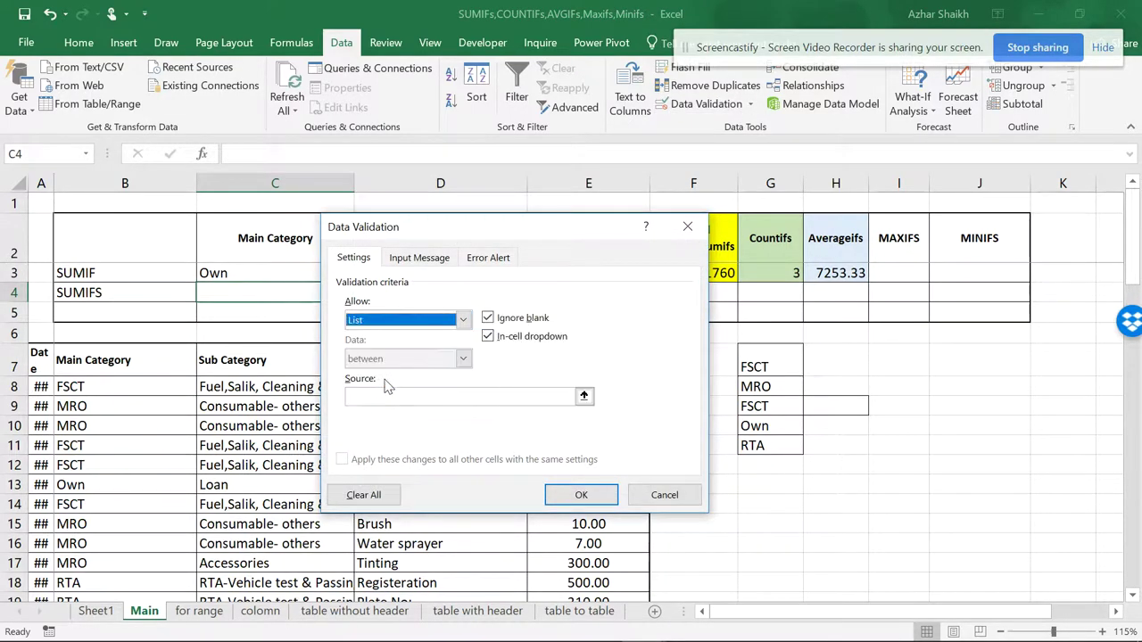
click(436, 392)
drag(758, 366, 754, 446)
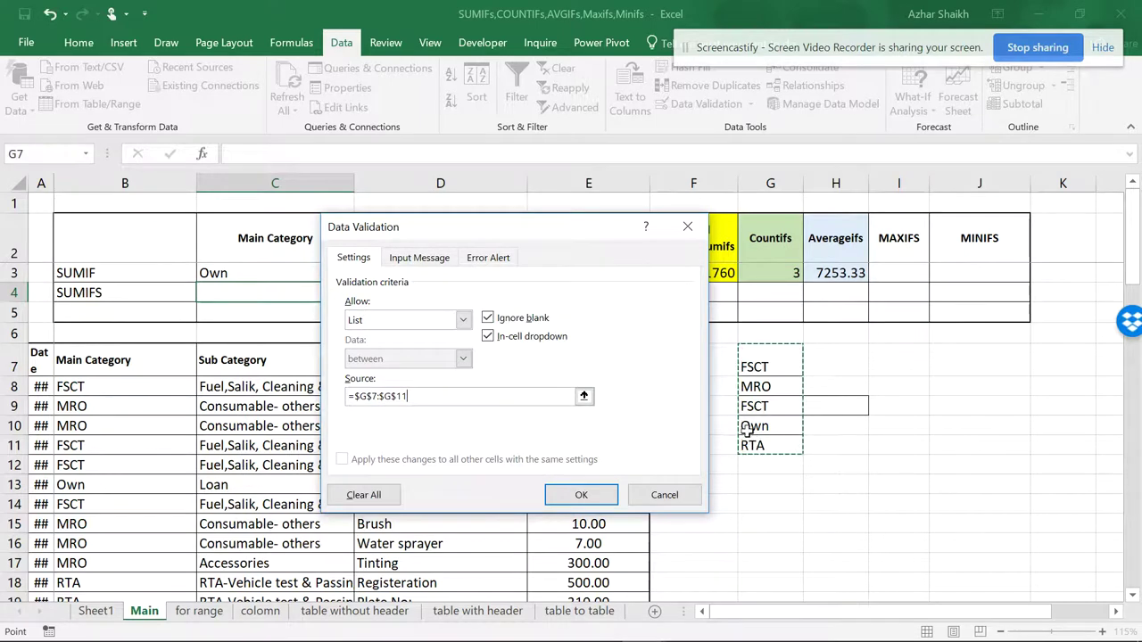
click(579, 497)
- Choose MRO from C4's new dropdown, then reselect G7:G11
click(361, 295)
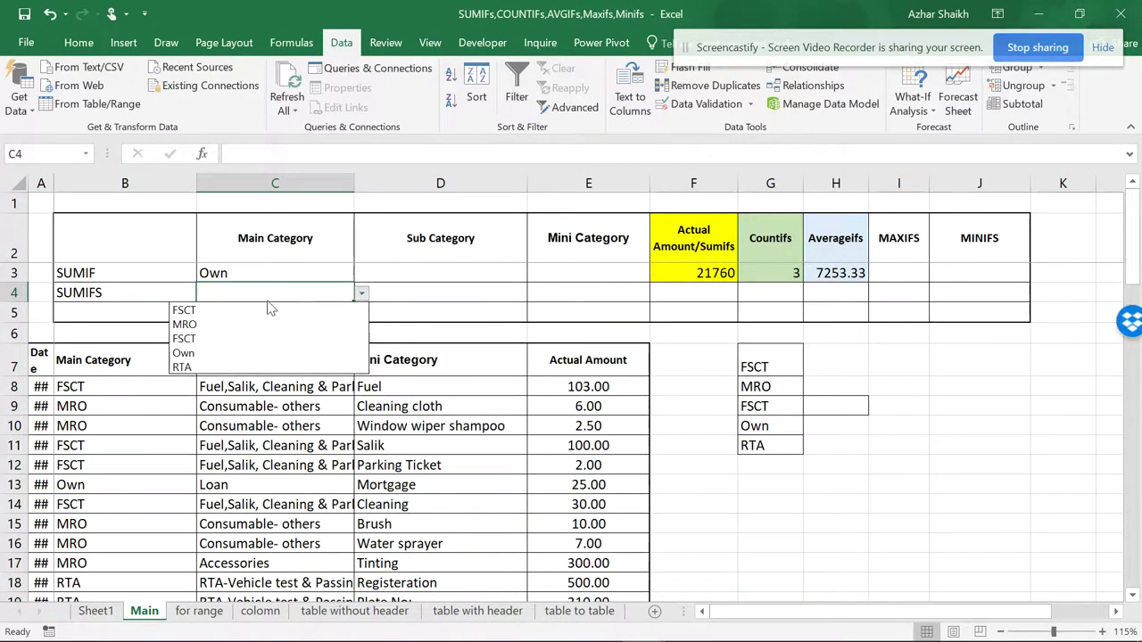
key(Escape)
click(361, 295)
click(287, 321)
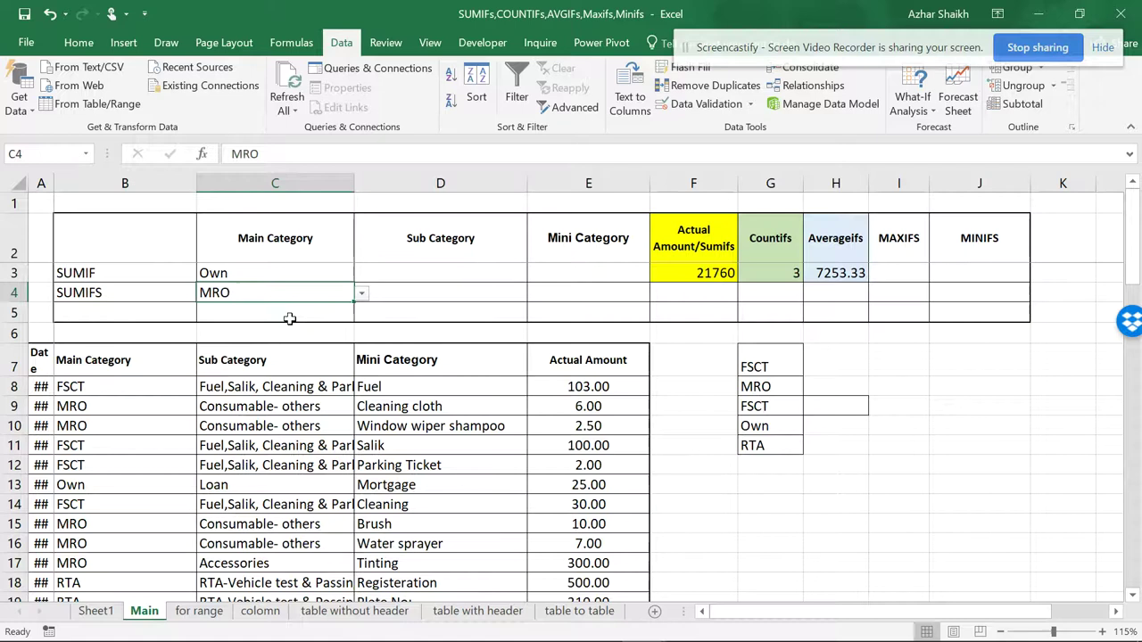
drag(764, 358, 768, 452)
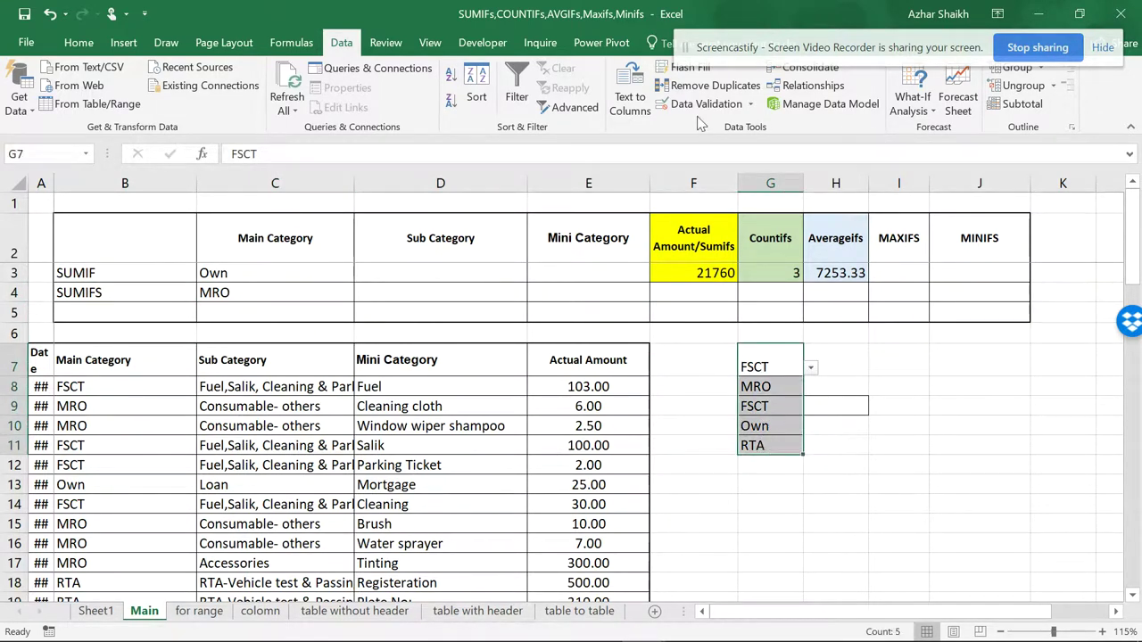
click(84, 44)
click(907, 104)
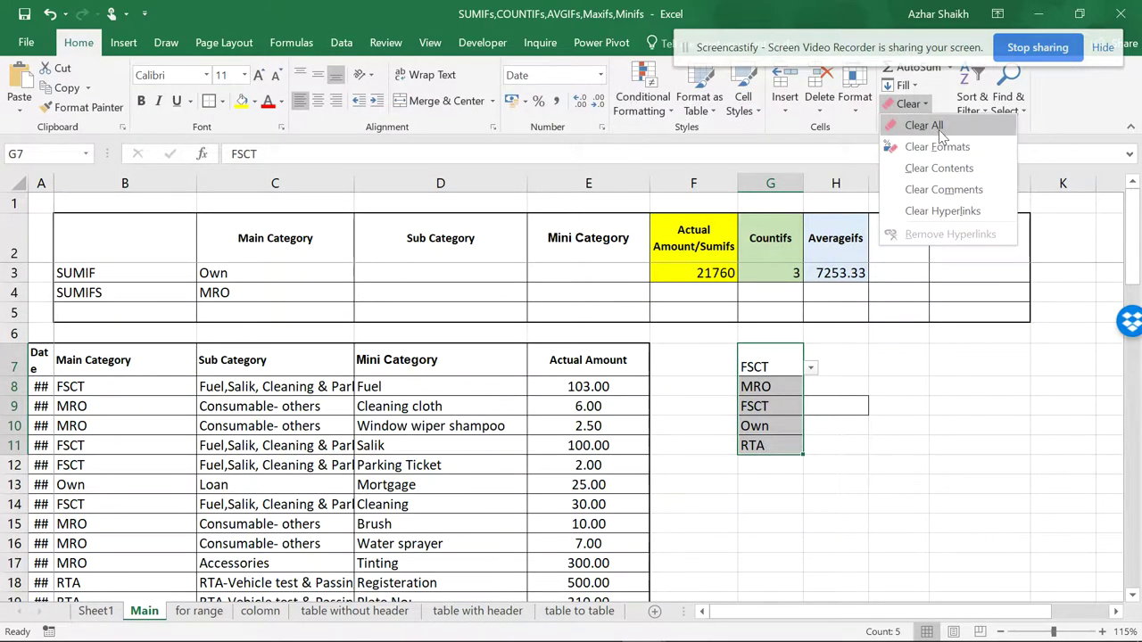
click(923, 125)
click(295, 297)
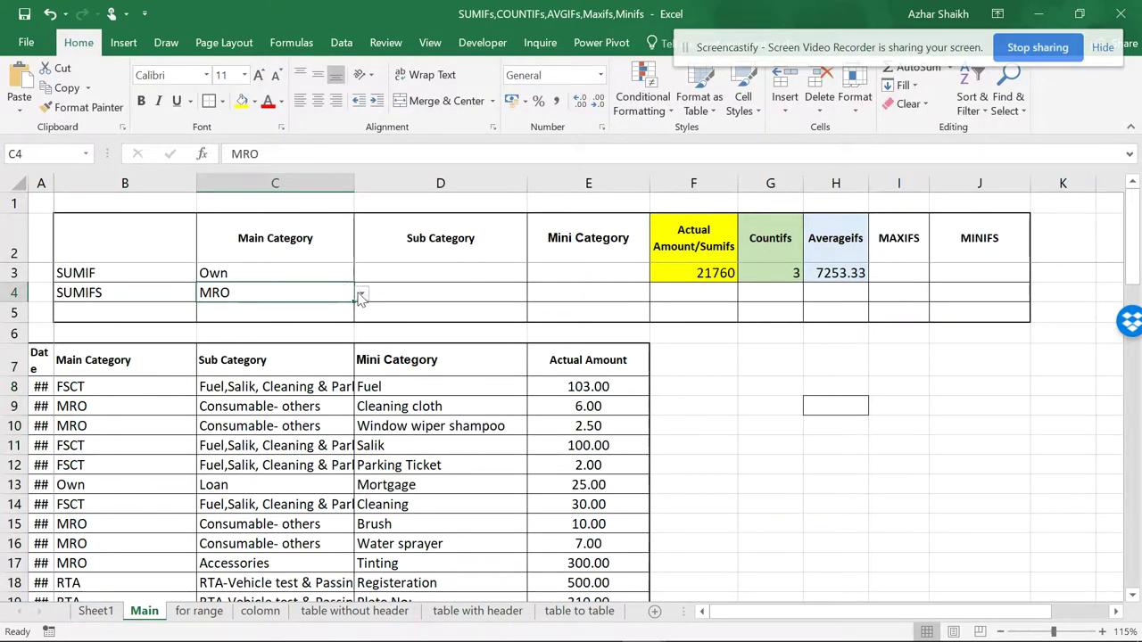
click(361, 295)
click(331, 309)
click(362, 295)
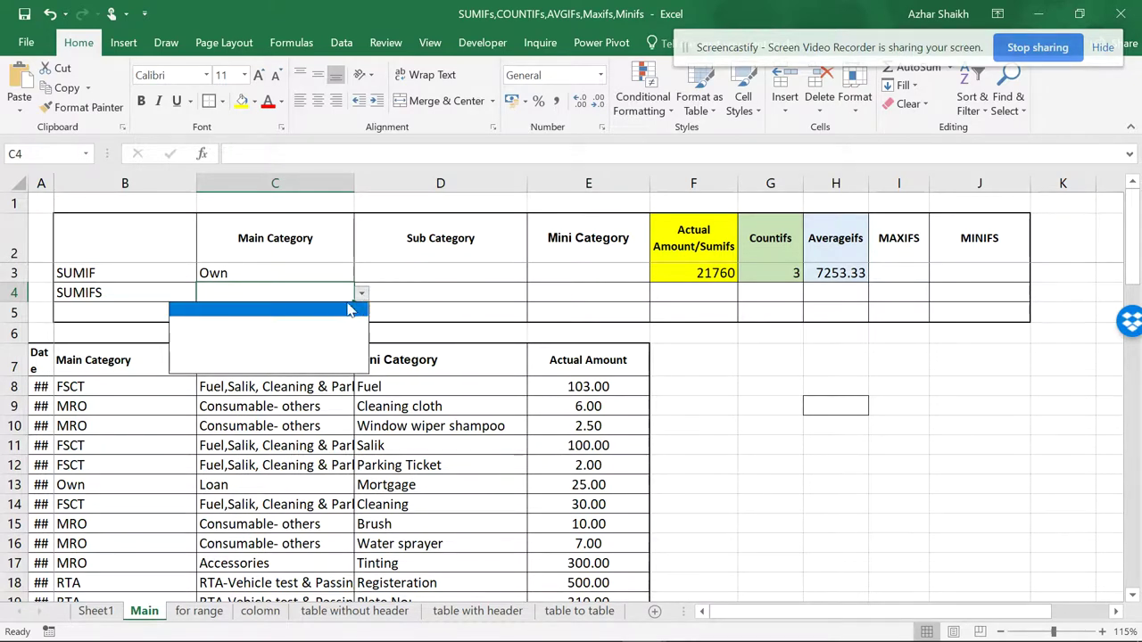
click(303, 338)
click(362, 294)
click(321, 313)
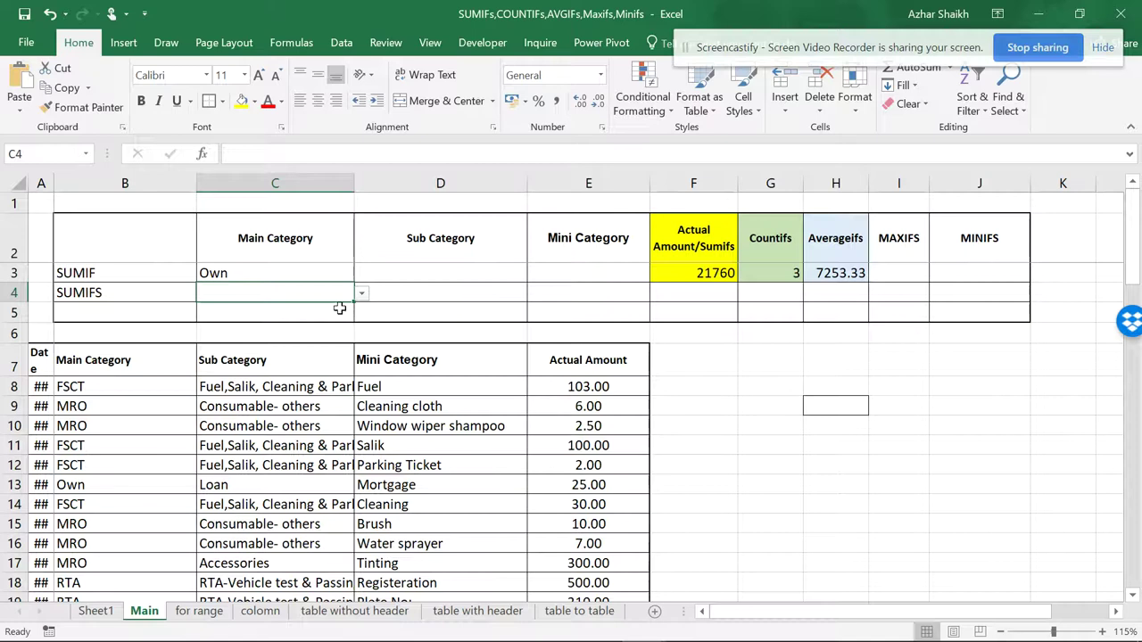
click(665, 116)
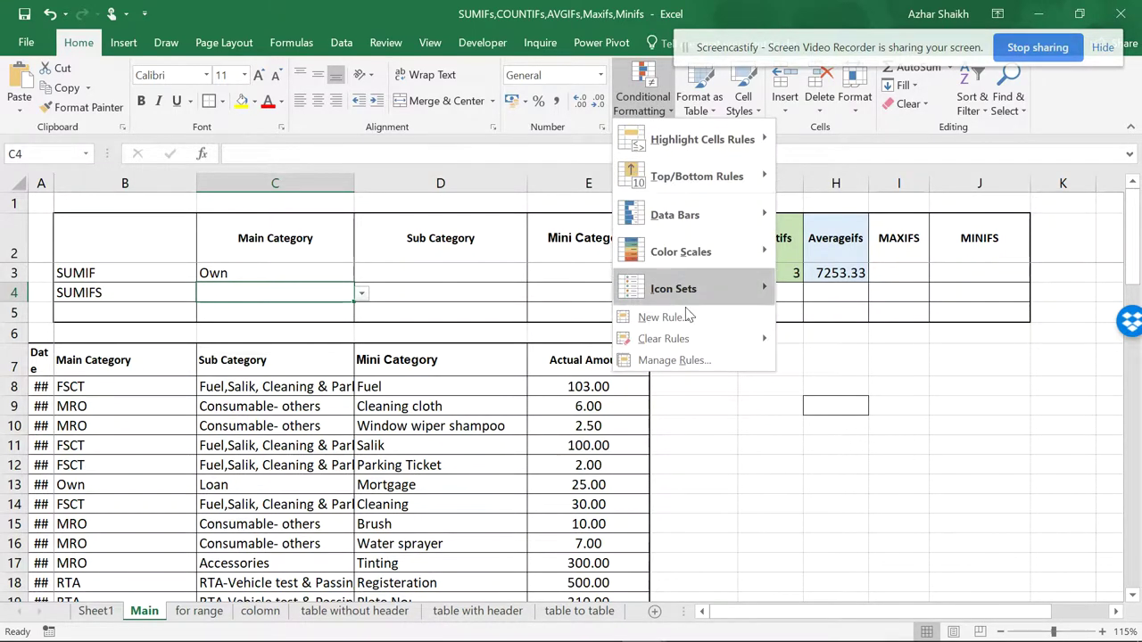
click(671, 114)
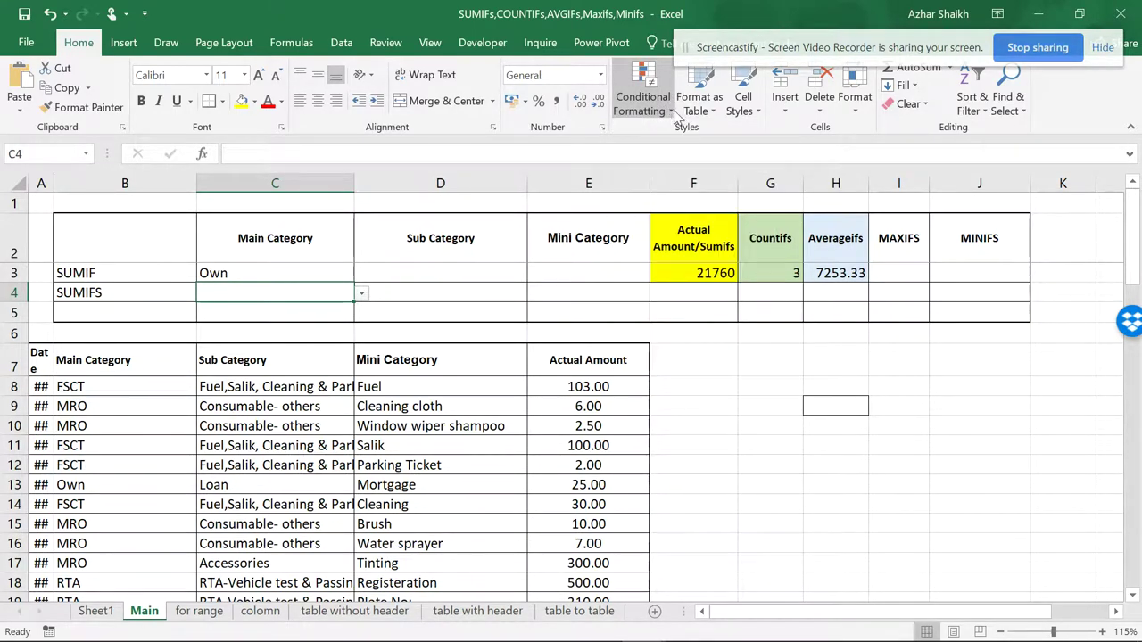
click(342, 43)
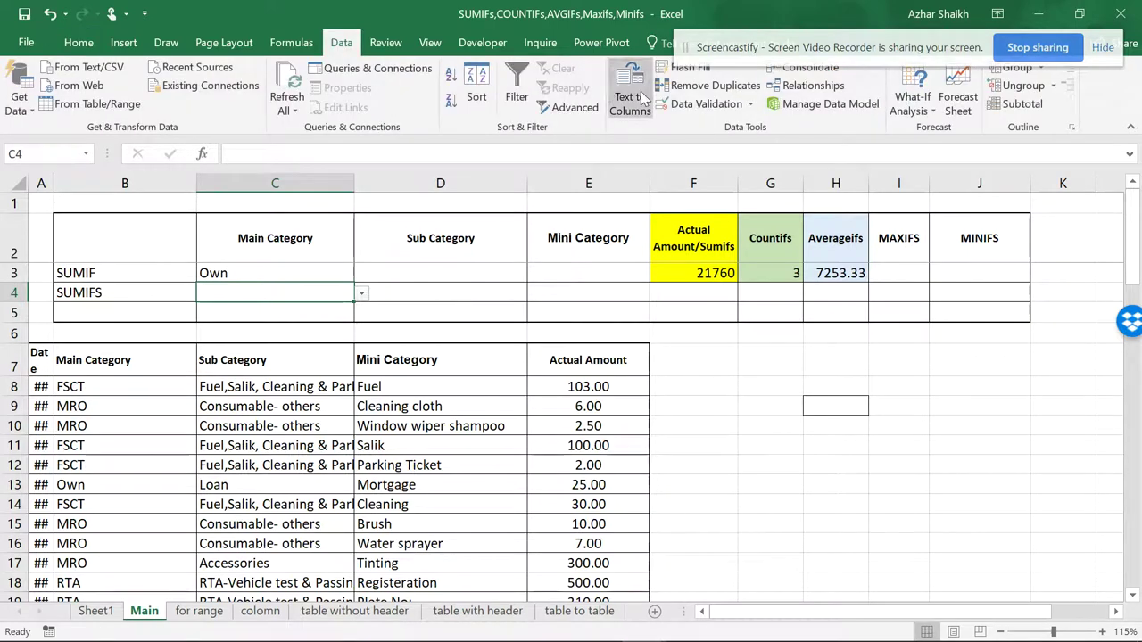
click(696, 104)
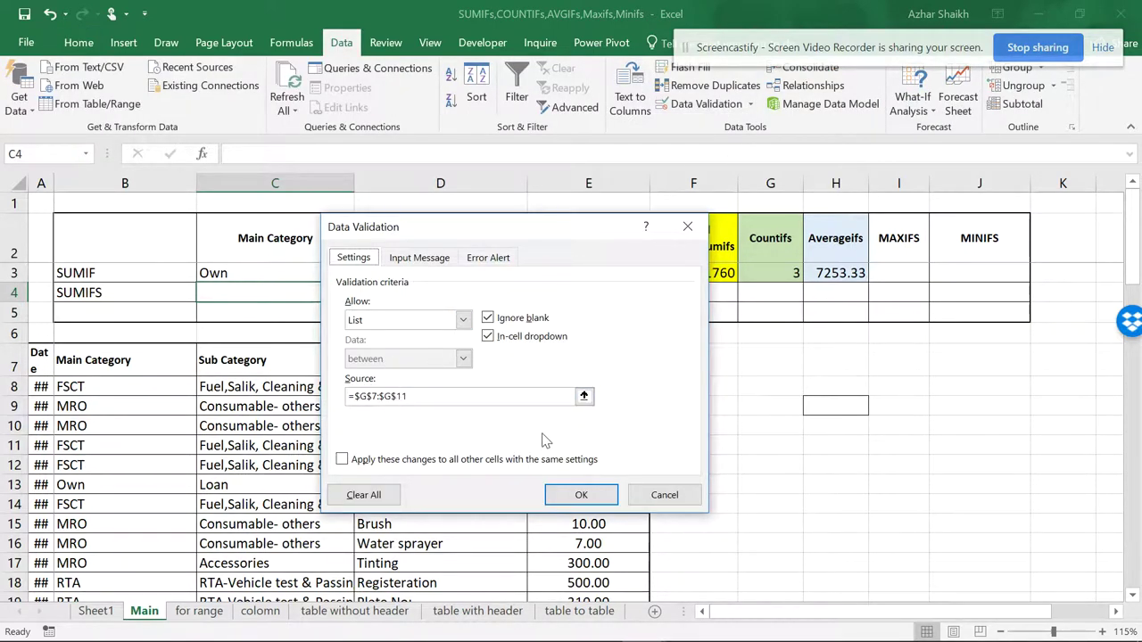
click(666, 496)
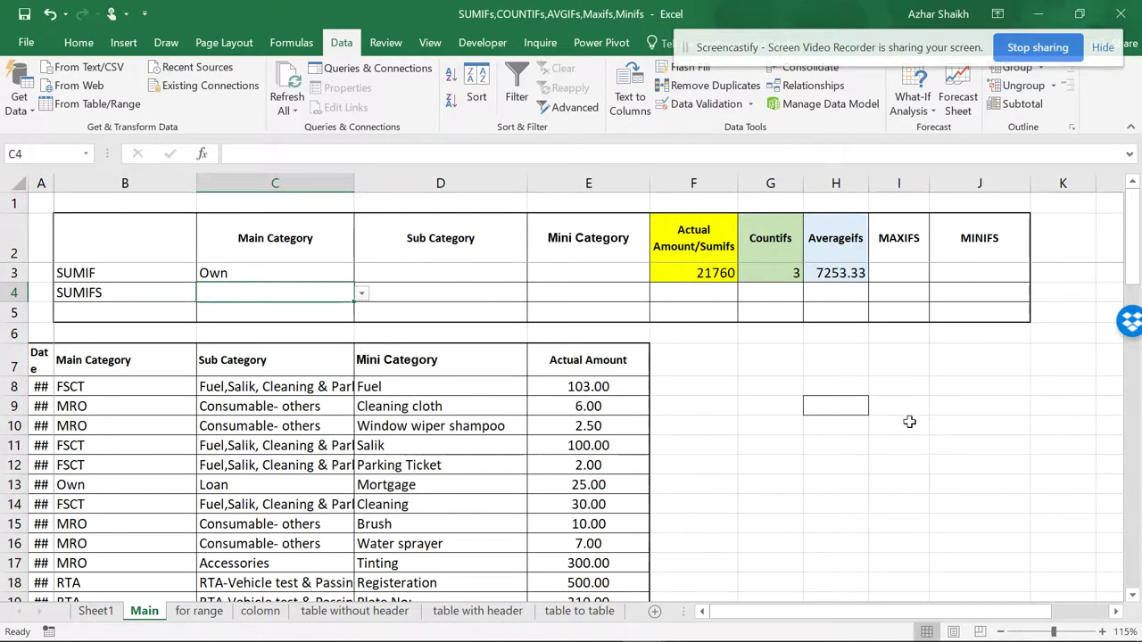
- Undo three times to restore the FSCT, MRO, FSCT, Own, RTA list in G7:G11
click(51, 16)
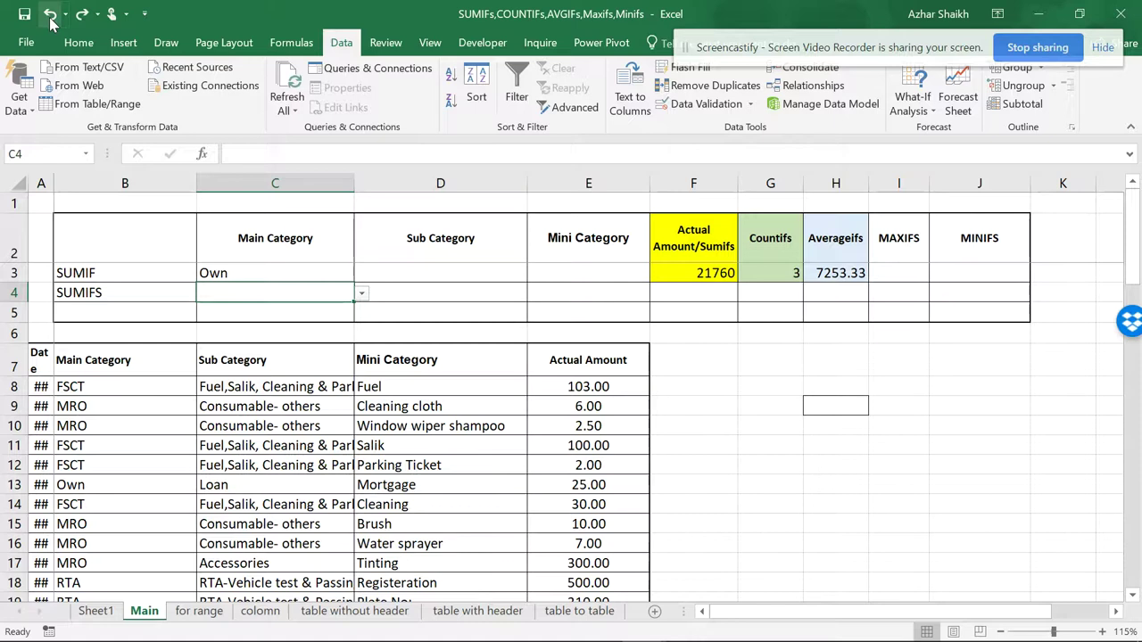
click(51, 16)
click(51, 16)
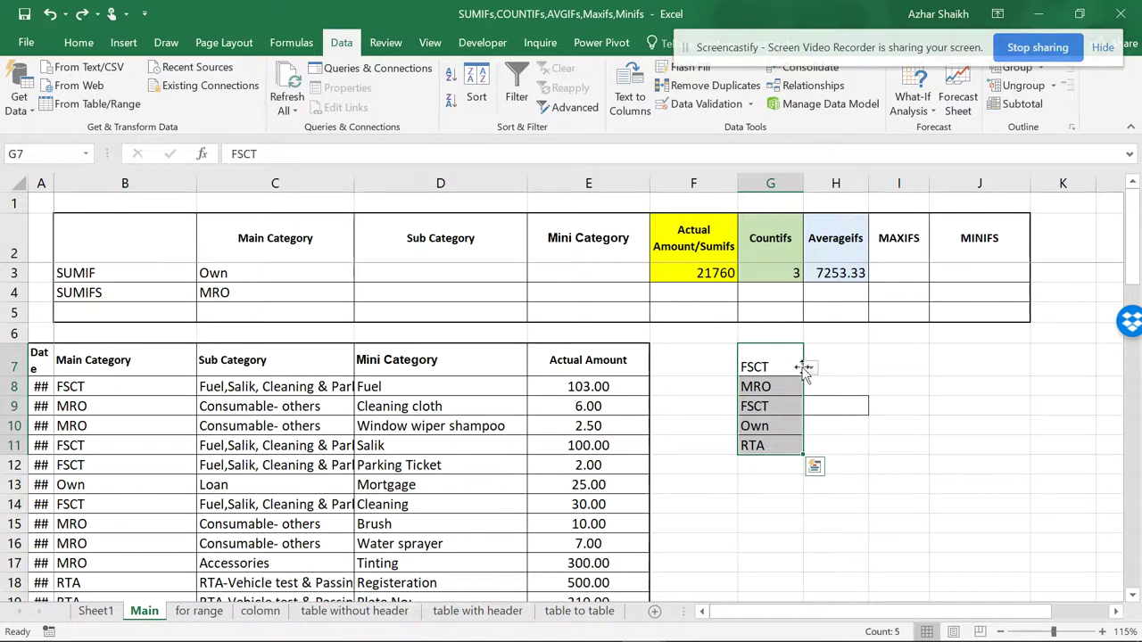
click(257, 296)
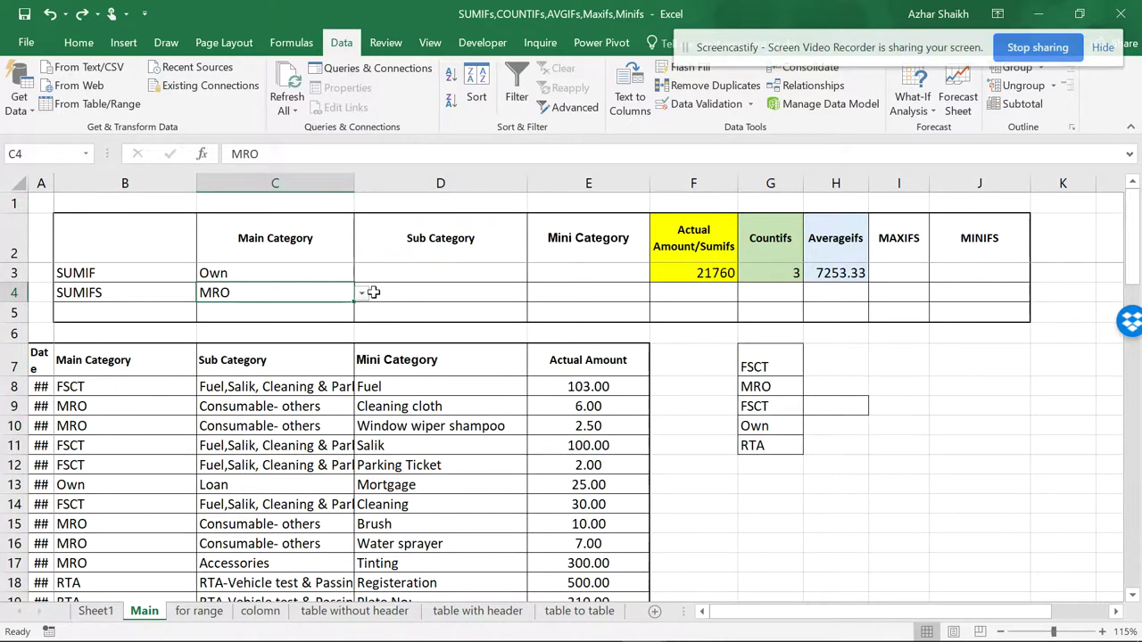
drag(755, 358, 769, 446)
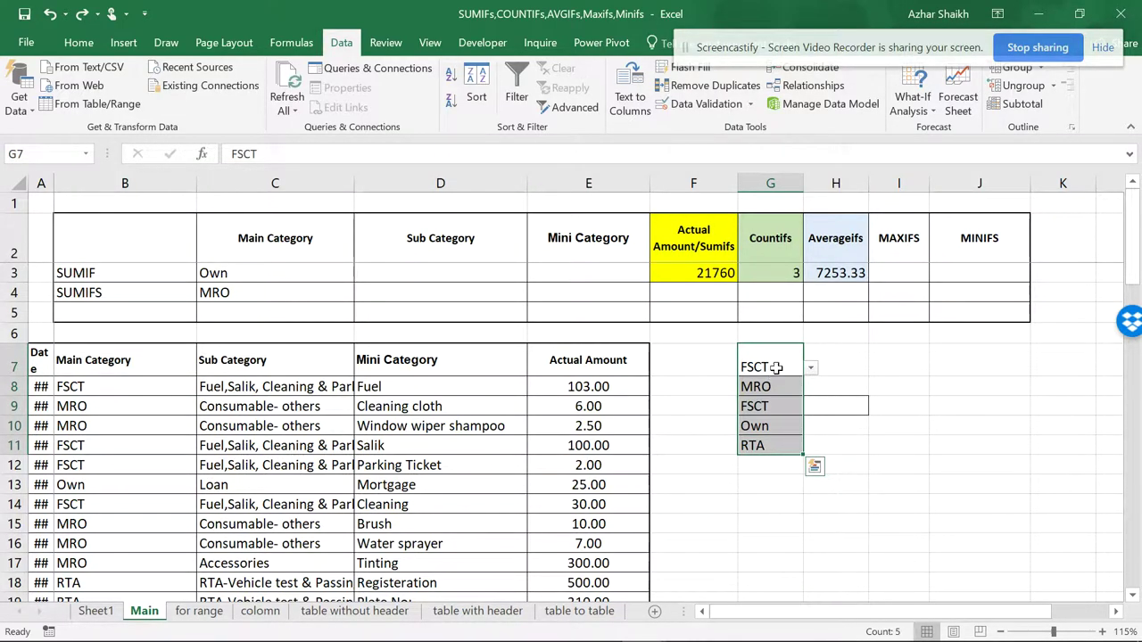
- Check C4's validation settings without changes, then Clear All to remove its value and dropdown
click(278, 288)
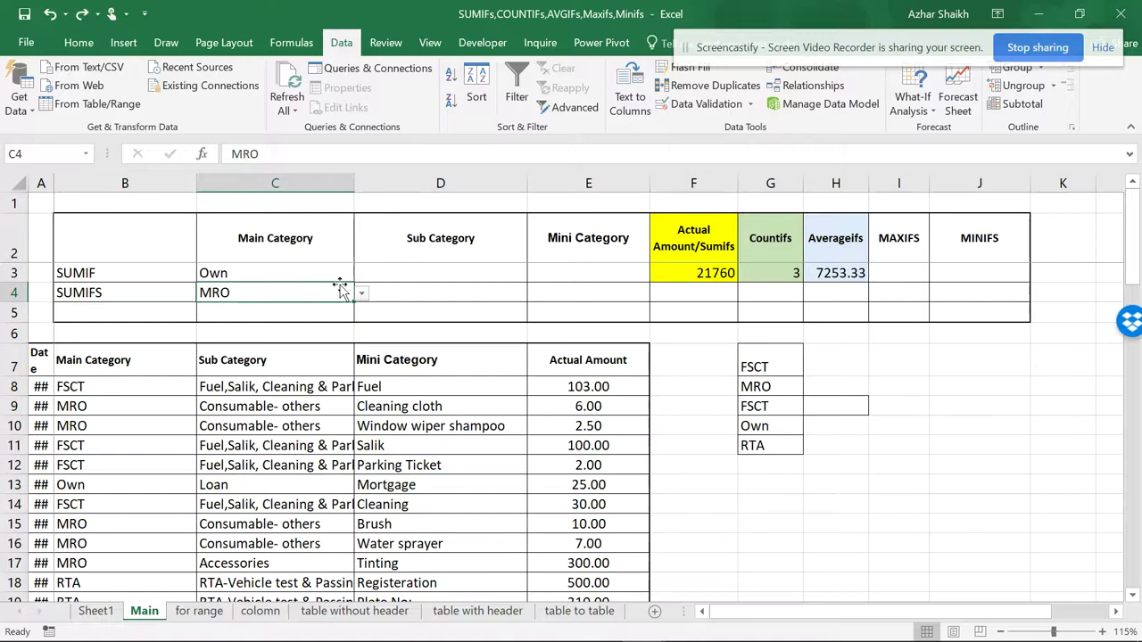
click(701, 104)
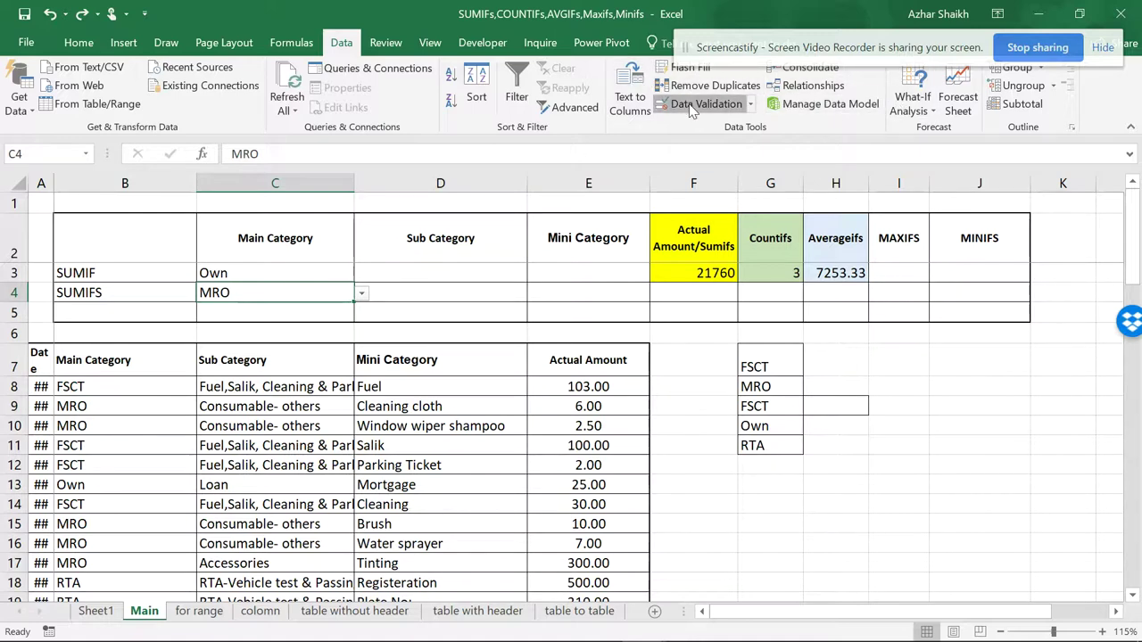
click(663, 495)
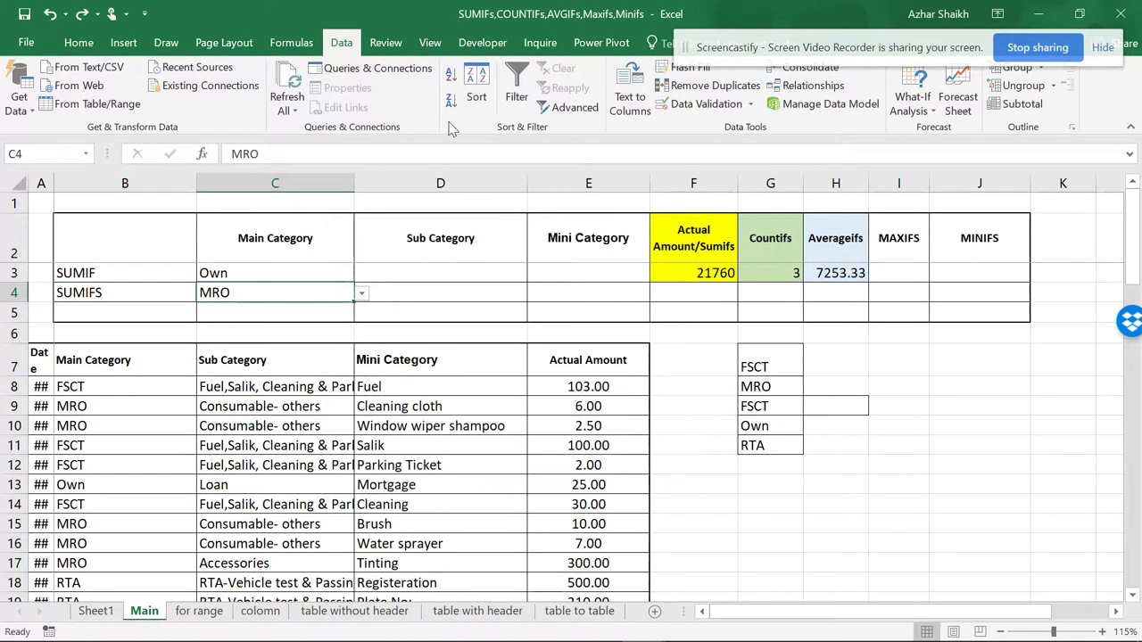
click(78, 42)
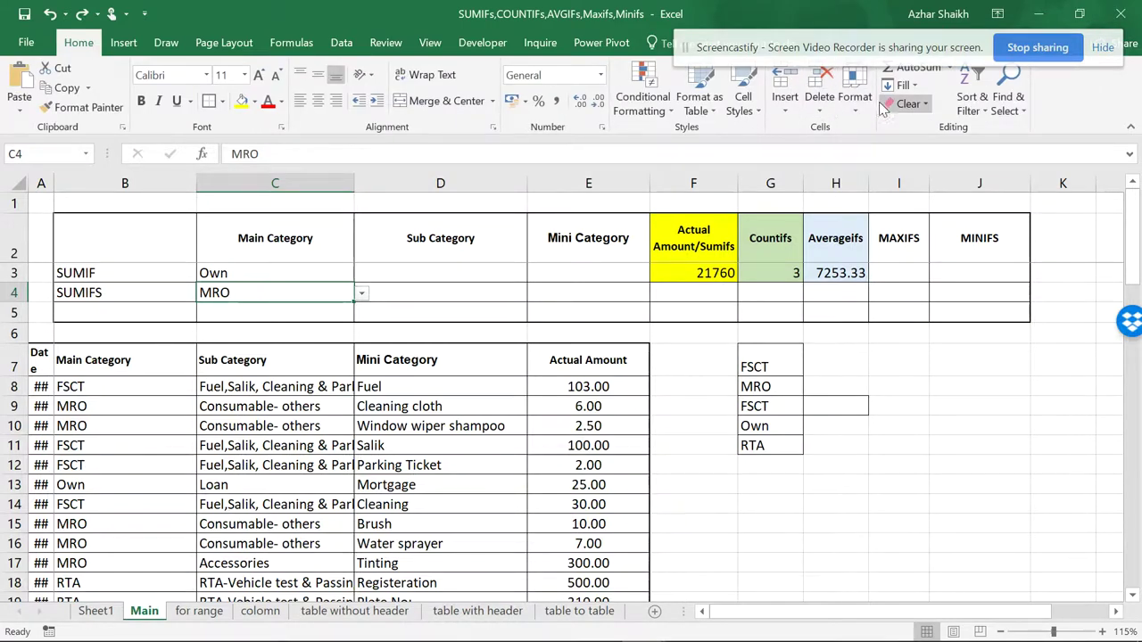
click(908, 104)
click(906, 129)
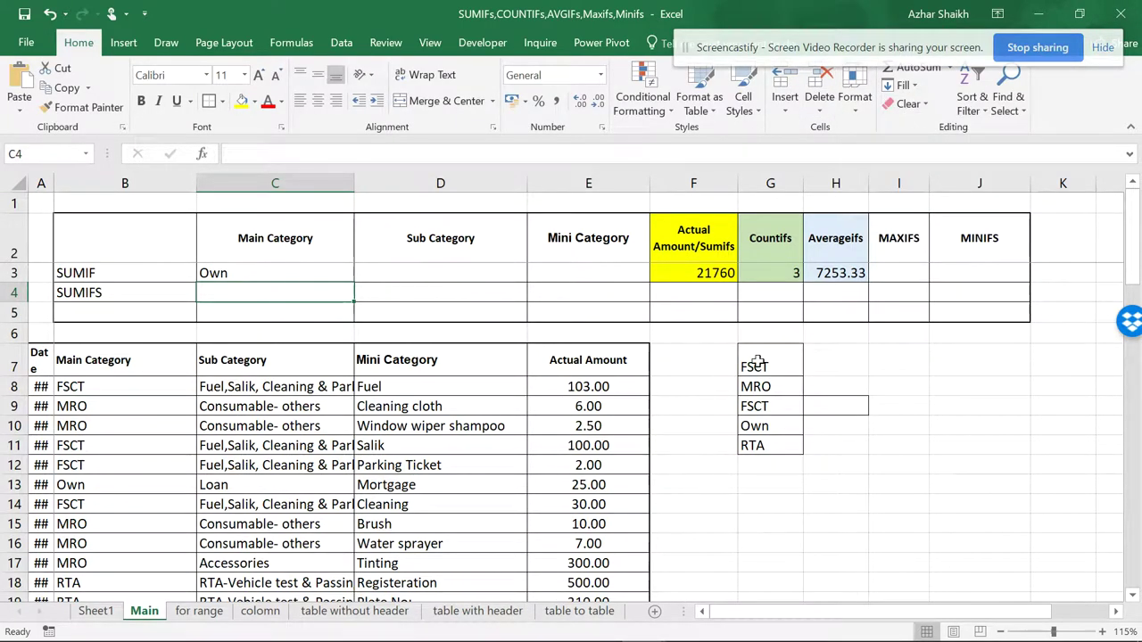
- Switch the selection between C4 and the G7:G11 category list
drag(756, 364, 755, 444)
click(352, 297)
click(754, 368)
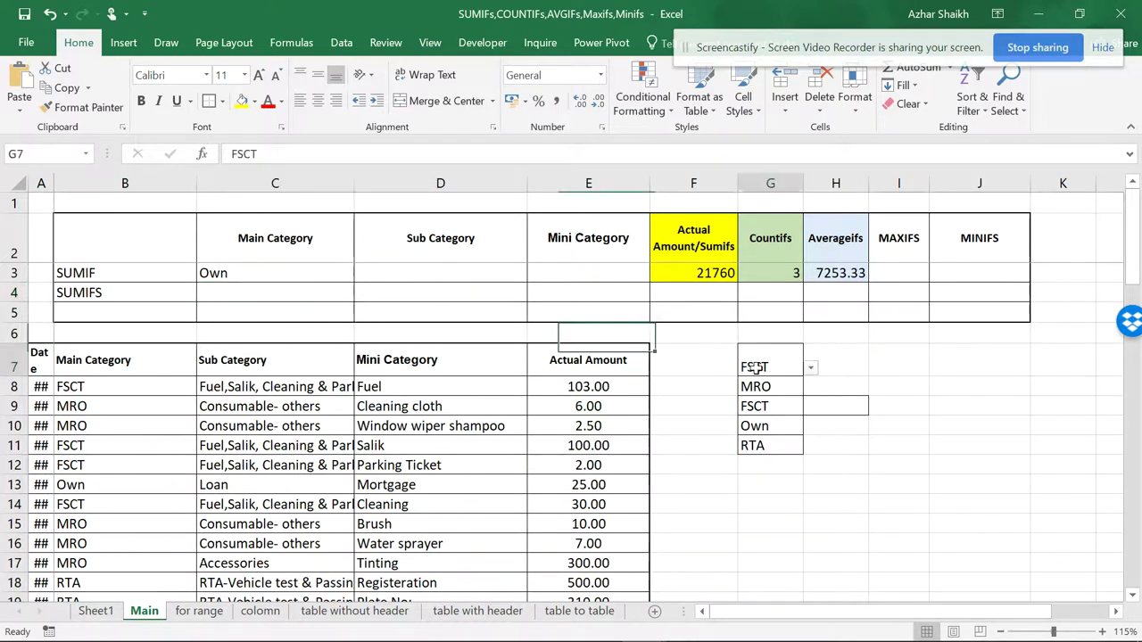
drag(754, 367, 749, 444)
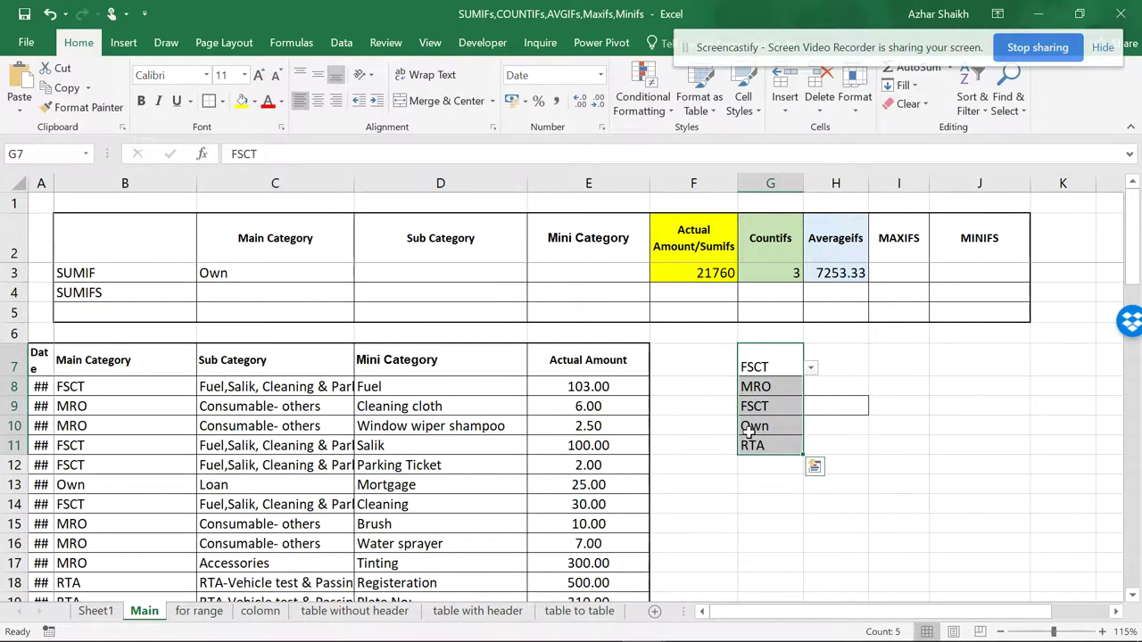
click(303, 291)
drag(760, 344, 755, 445)
click(342, 287)
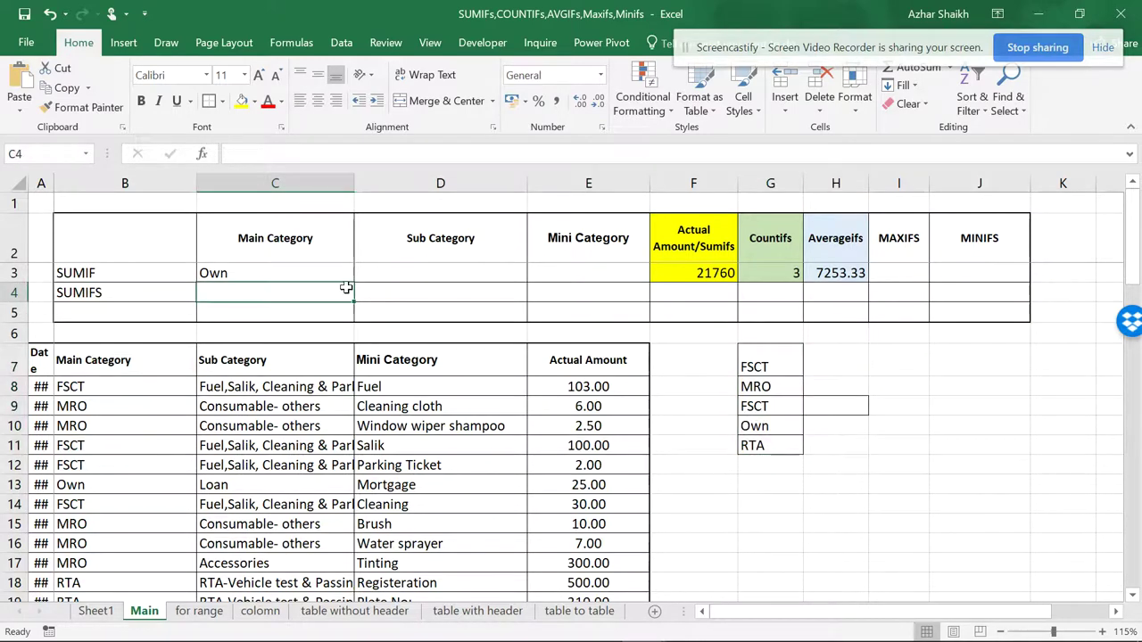
click(341, 42)
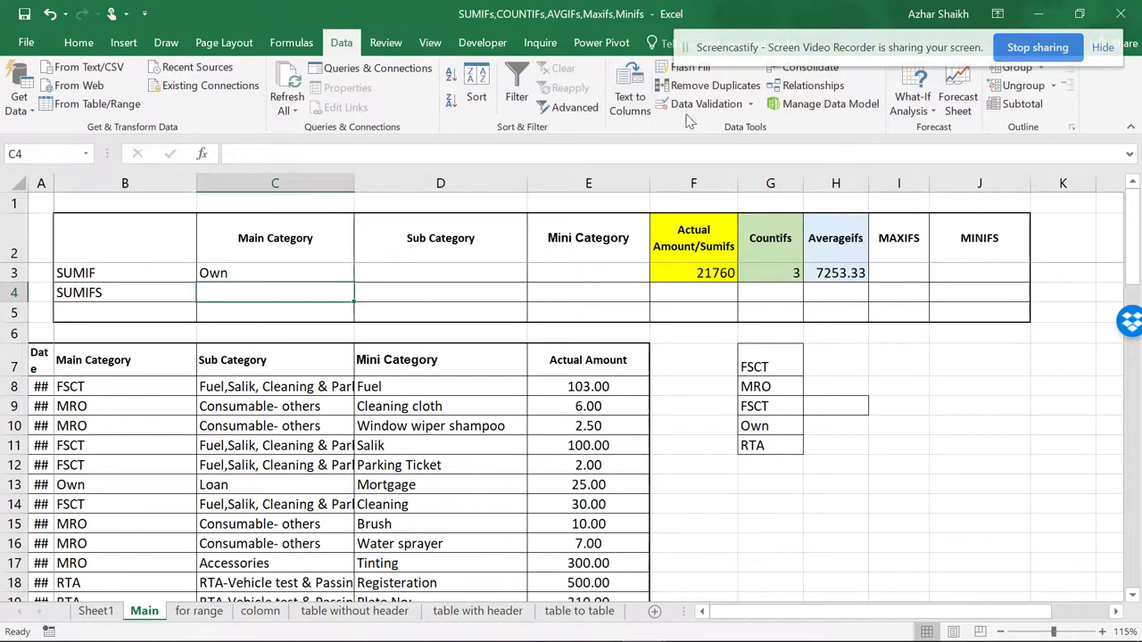
click(678, 104)
click(463, 320)
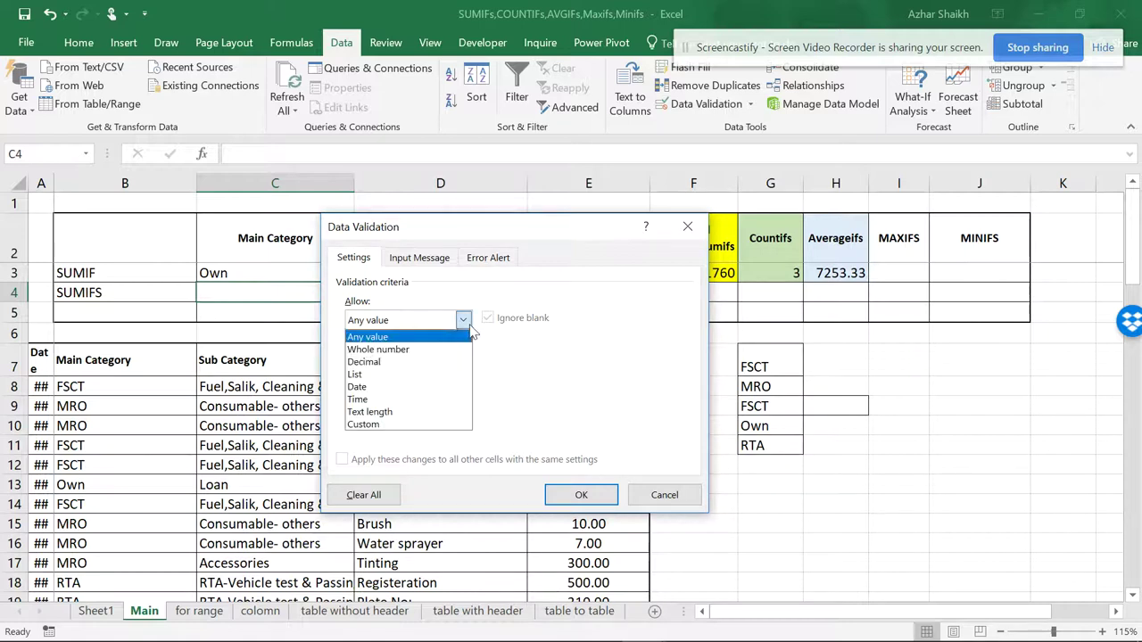
click(410, 379)
click(390, 398)
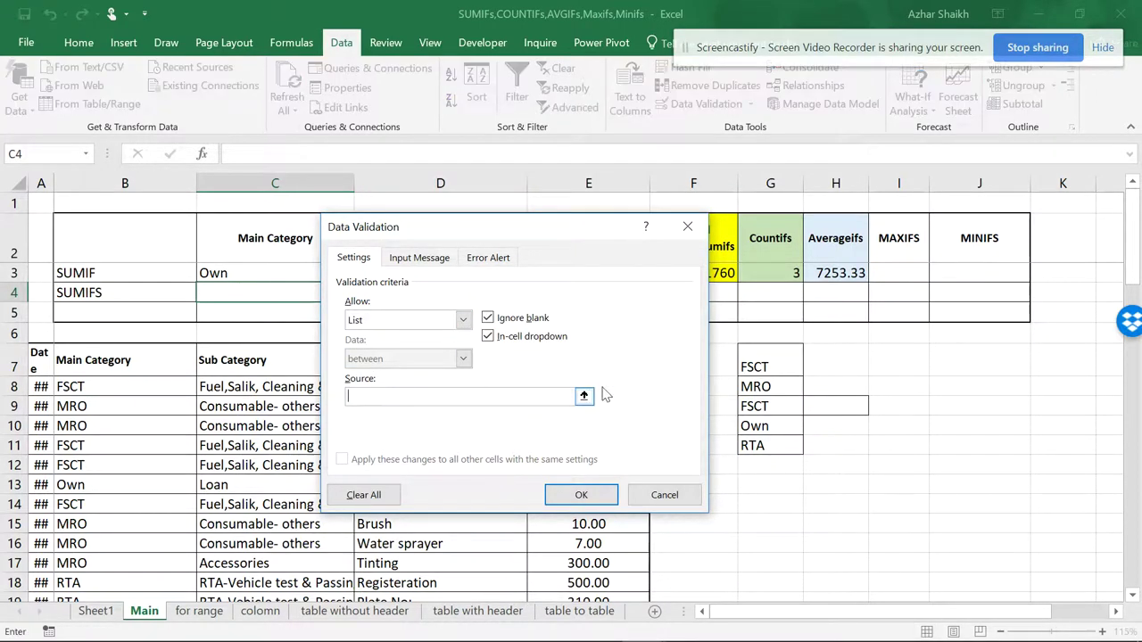
click(745, 368)
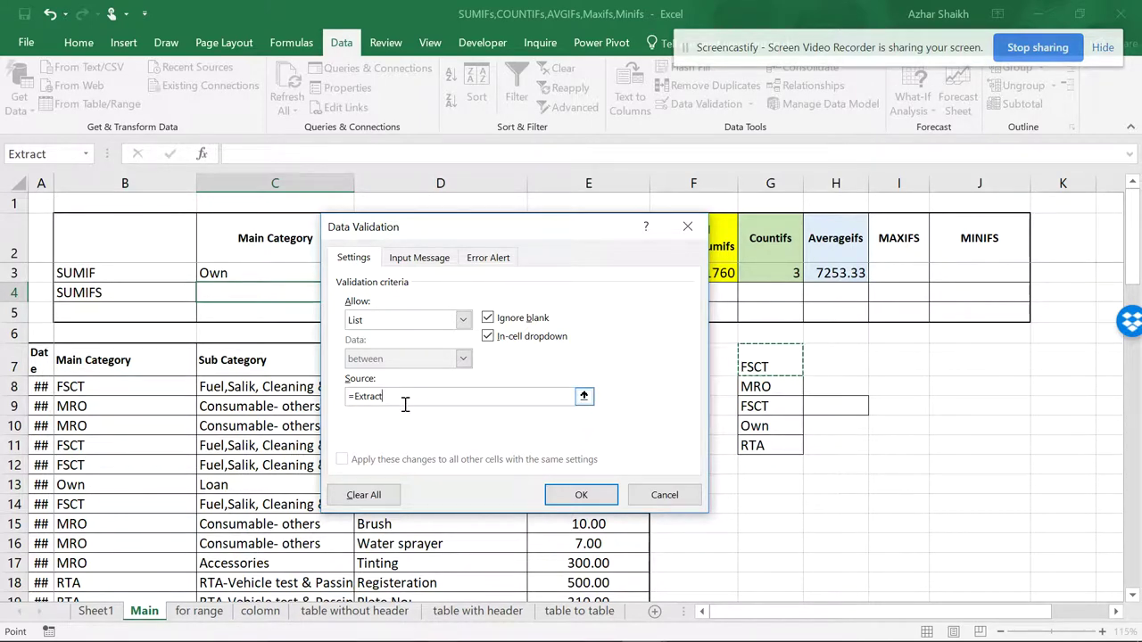
text(,)
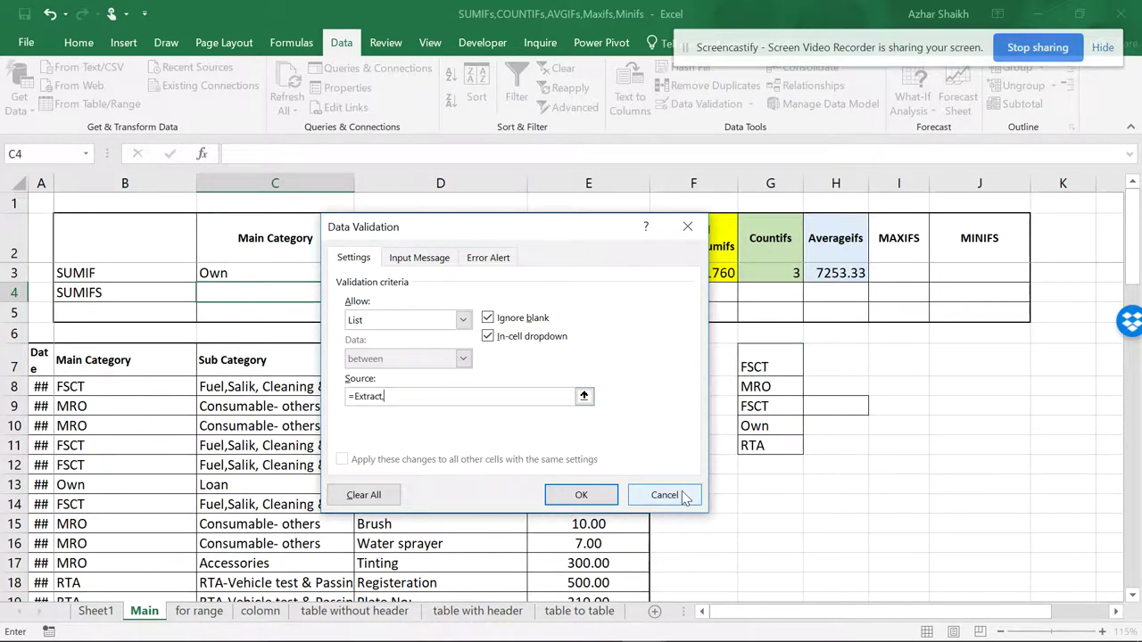
click(664, 495)
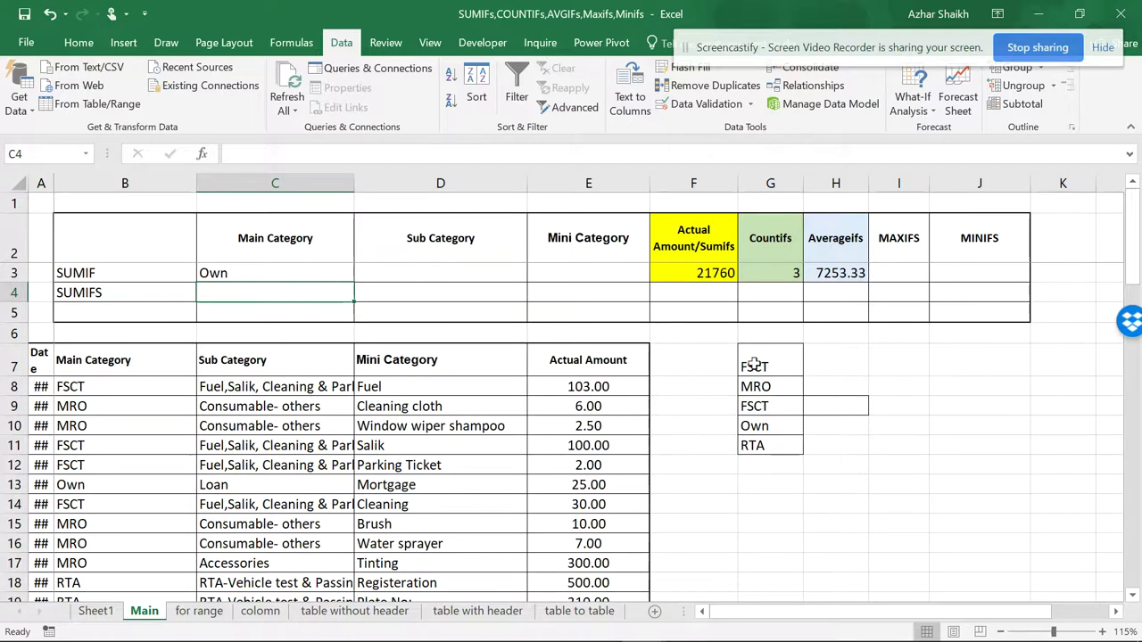
- Enter 'FSCT,' in H7 as the example for the comma-suffixed list
click(765, 362)
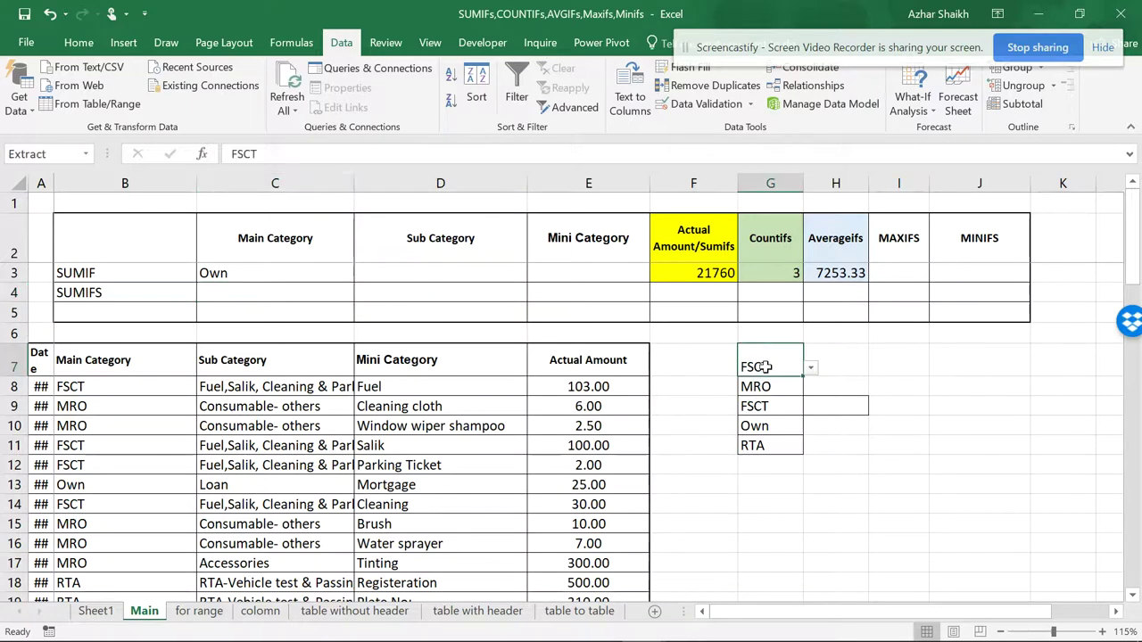
click(854, 368)
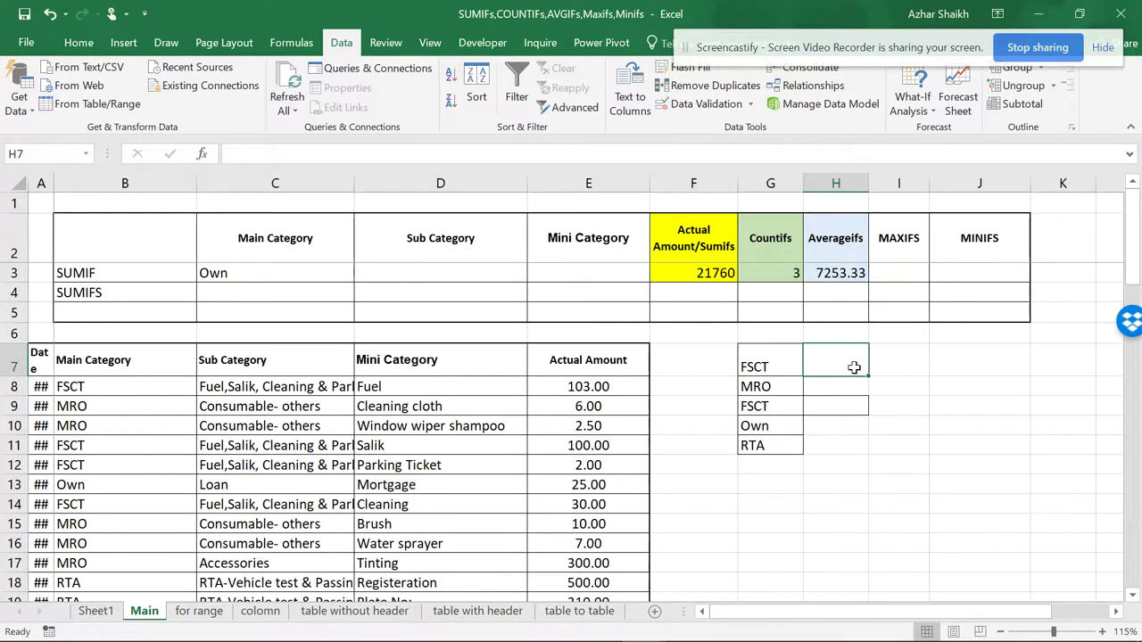
click(775, 368)
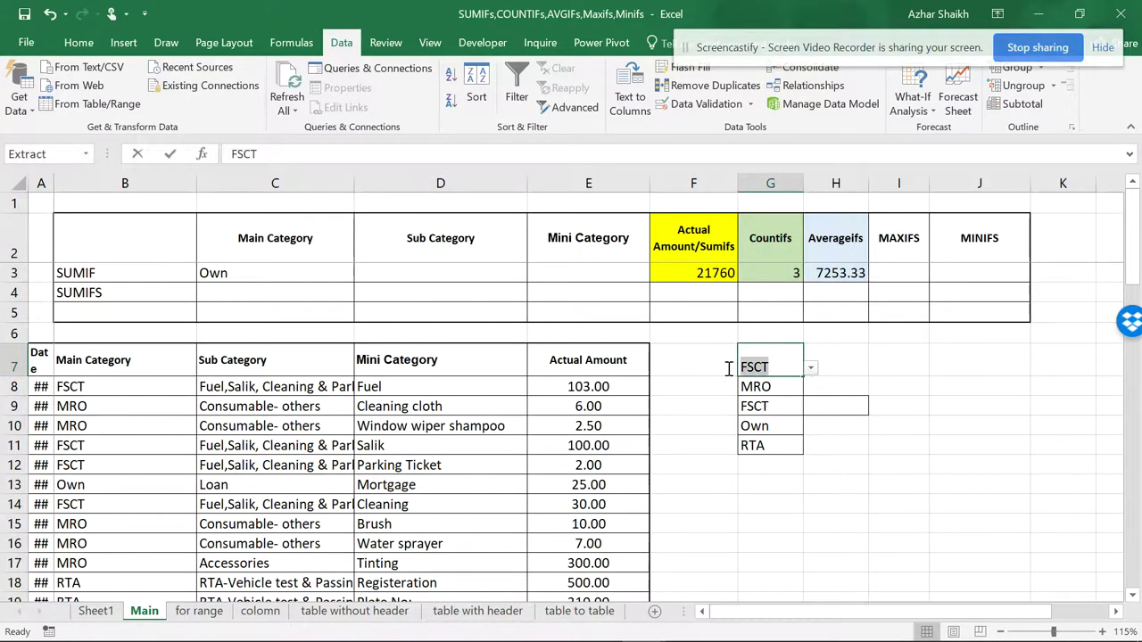
key(F2)
click(854, 362)
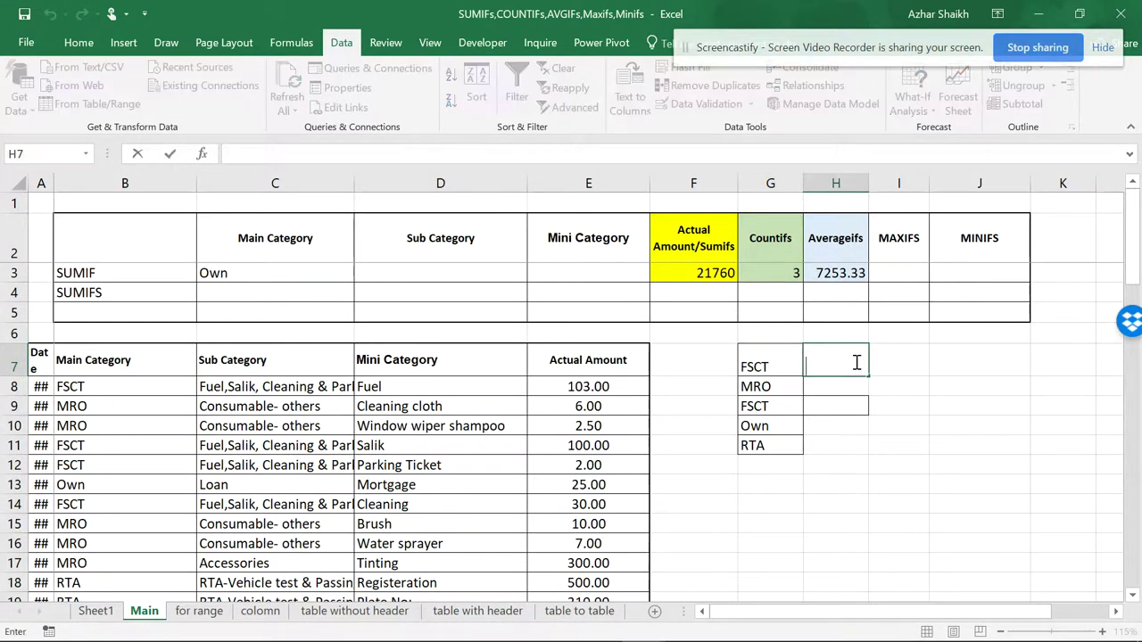
text(FSCT,)
key(Return)
- Flash Fill H8:H11 with comma-suffixed categories and copy H7:H11
drag(821, 364, 827, 440)
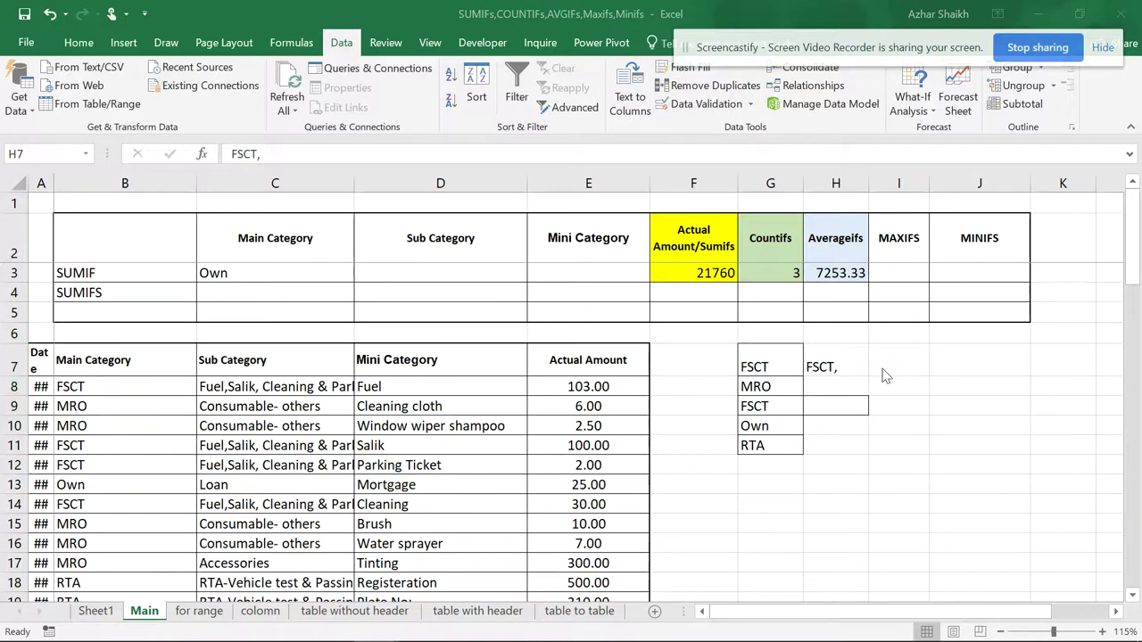
click(844, 362)
drag(844, 362, 836, 442)
click(676, 71)
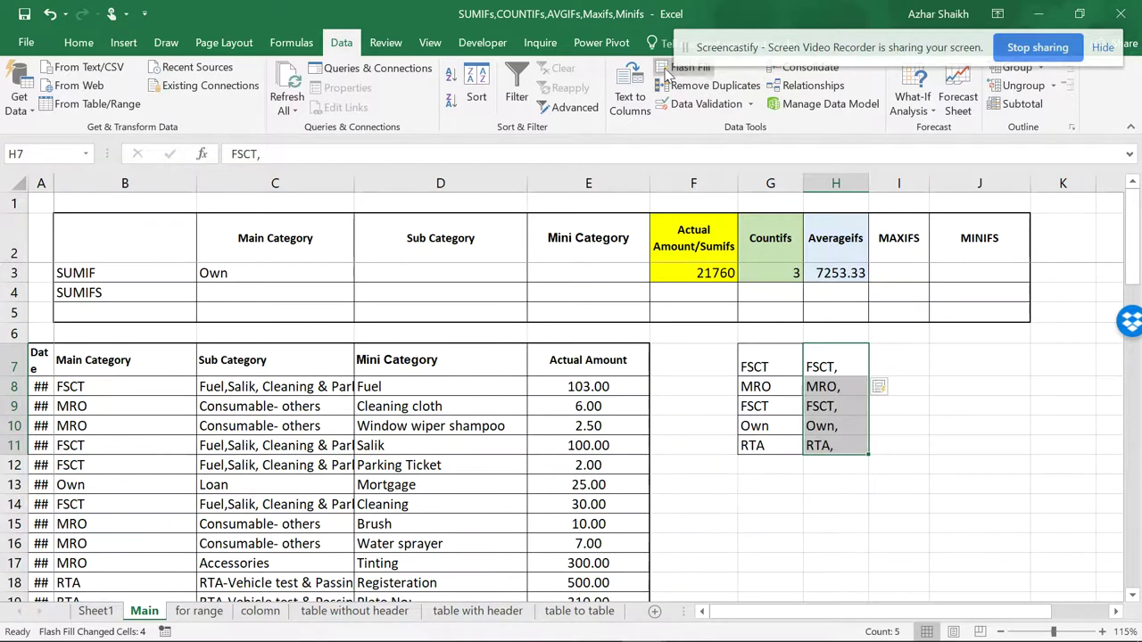
click(858, 360)
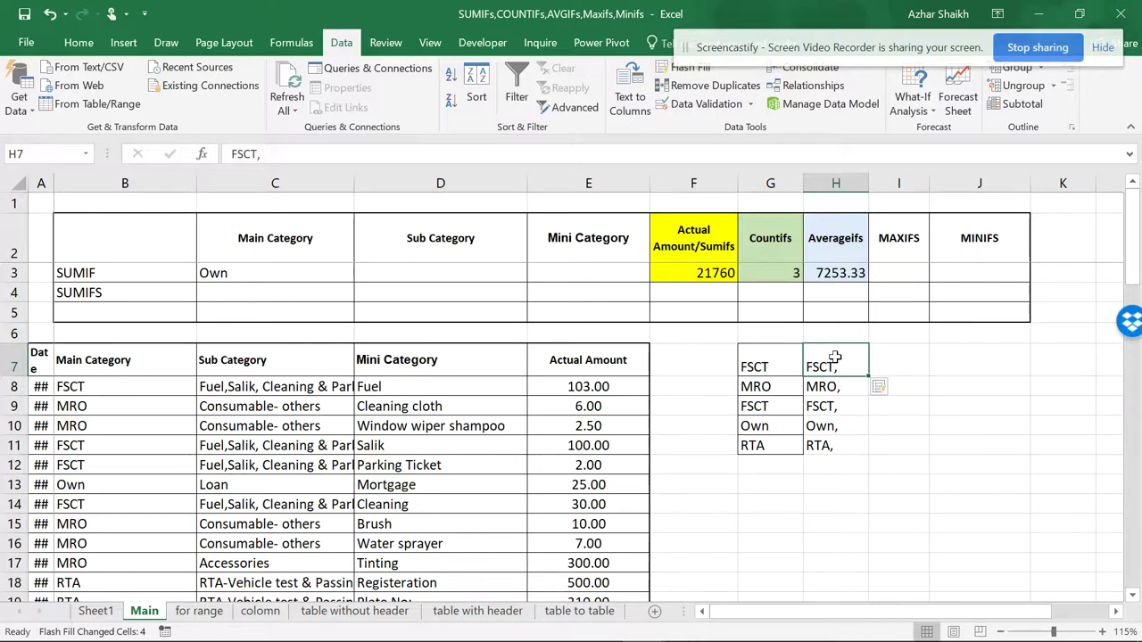
drag(835, 357, 830, 444)
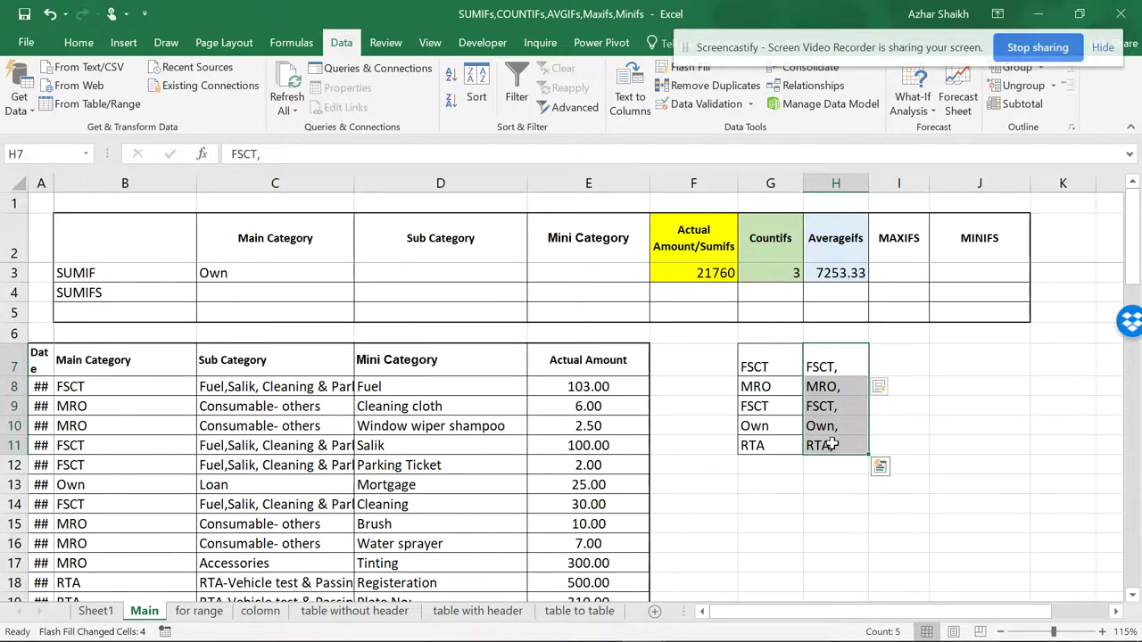
key(ctrl+c)
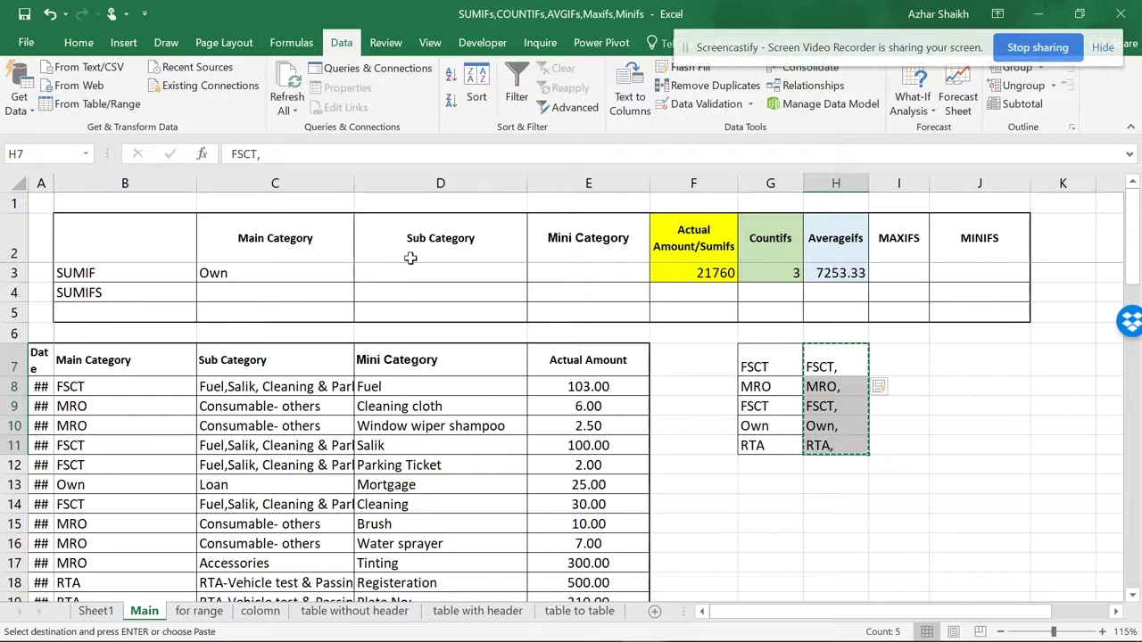
click(269, 298)
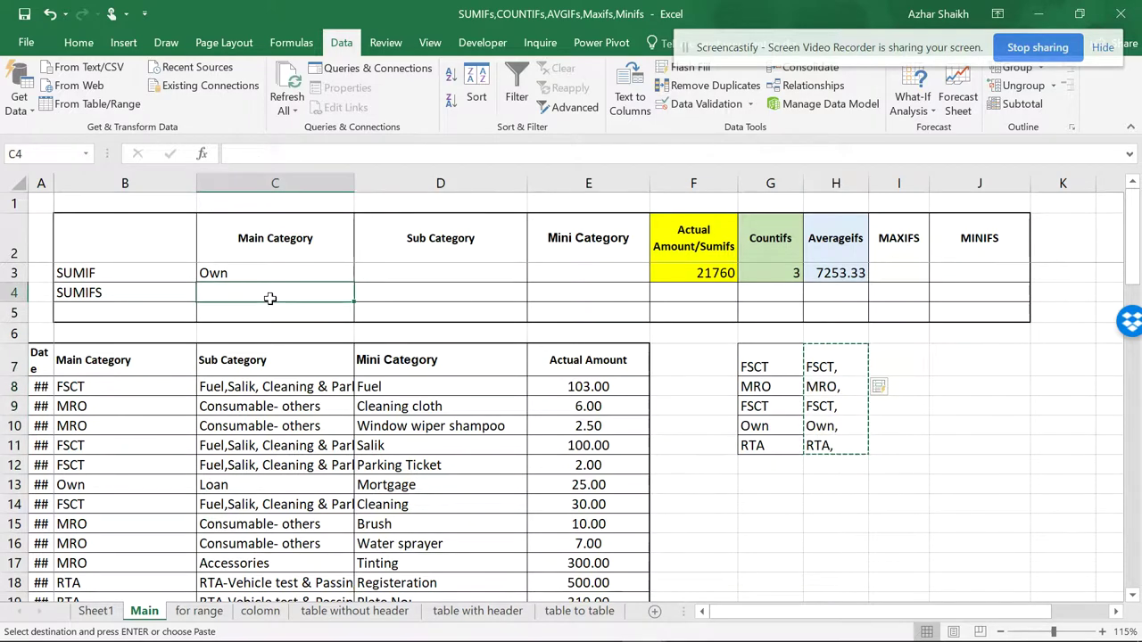
click(698, 104)
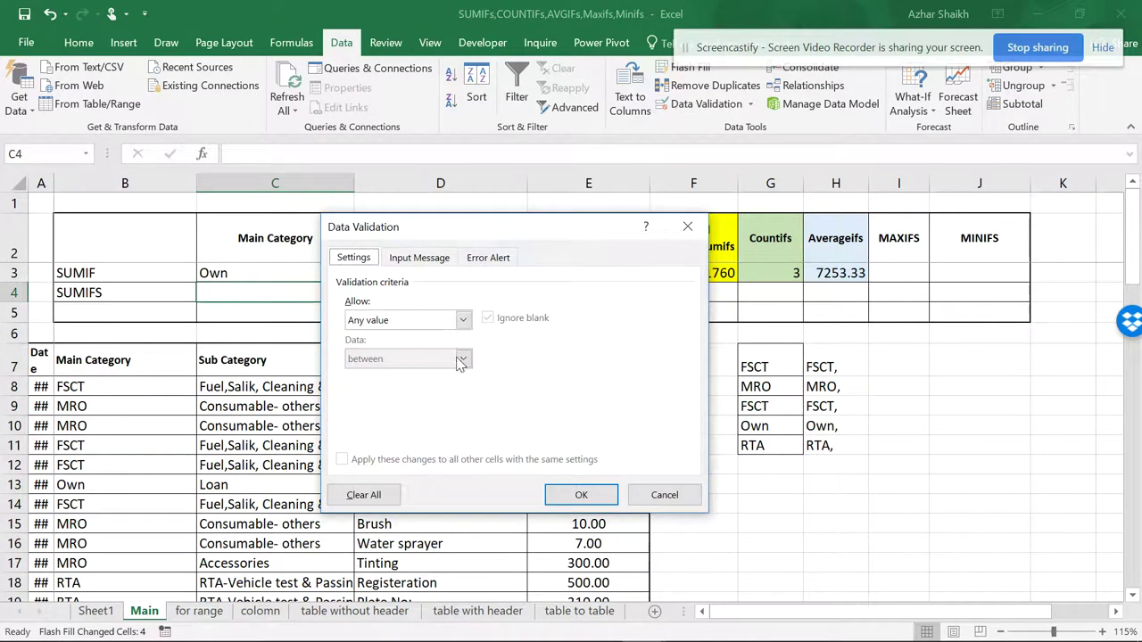
click(463, 319)
click(411, 376)
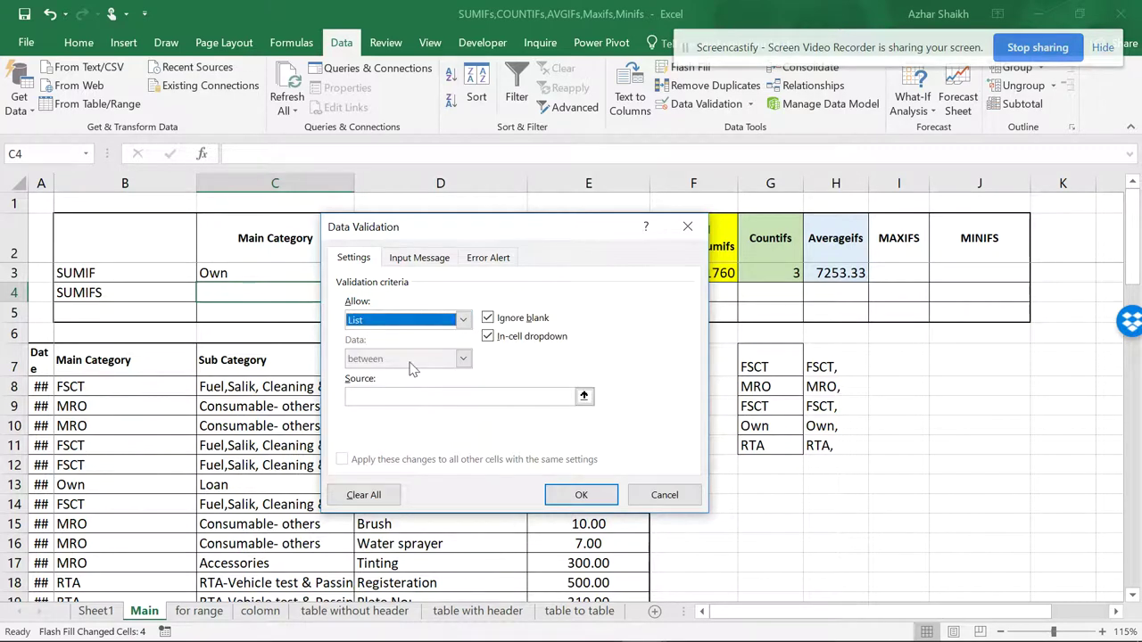
click(402, 396)
right_click(328, 398)
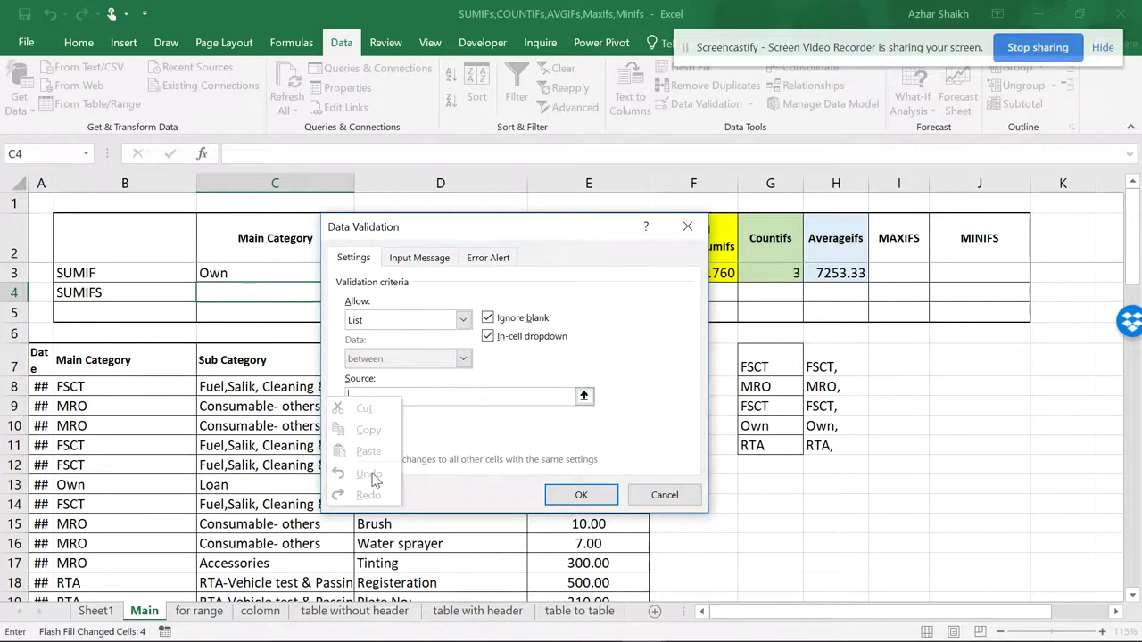
click(427, 403)
click(665, 495)
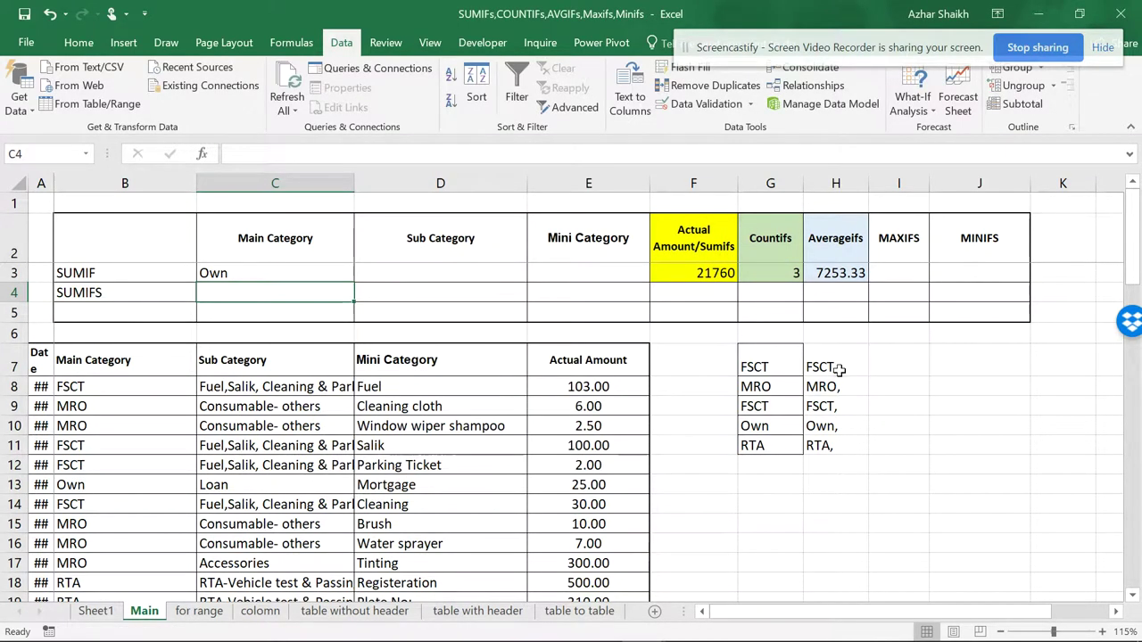
- Copy H7:H11 into a new Notepad note as five comma-ended lines, then reselect Excel's C4
drag(839, 369, 822, 446)
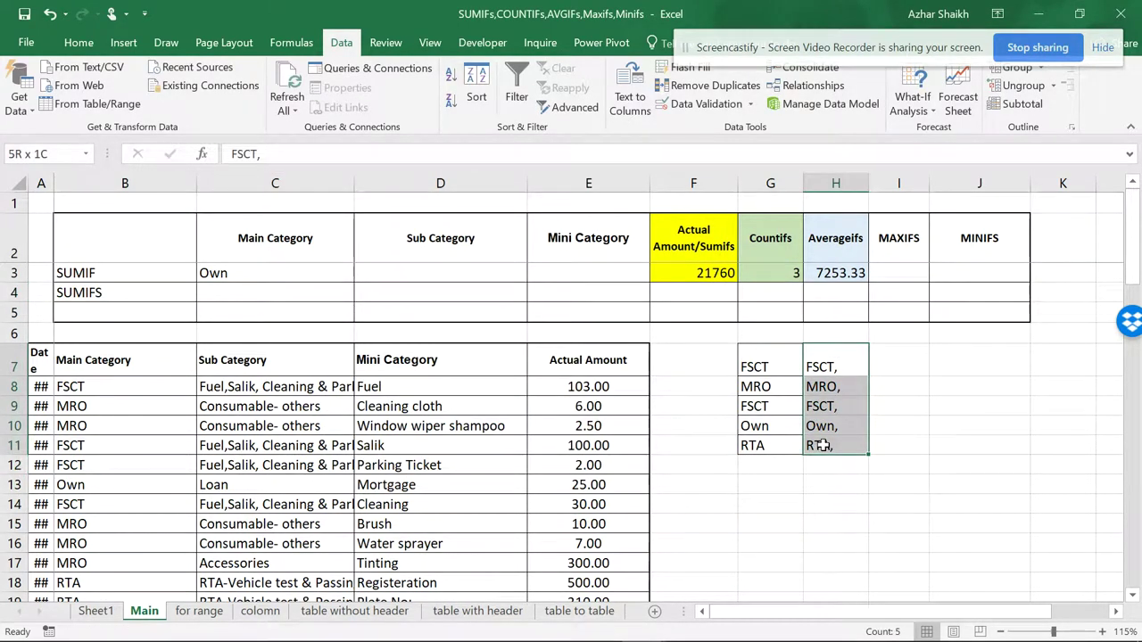
right_click(819, 387)
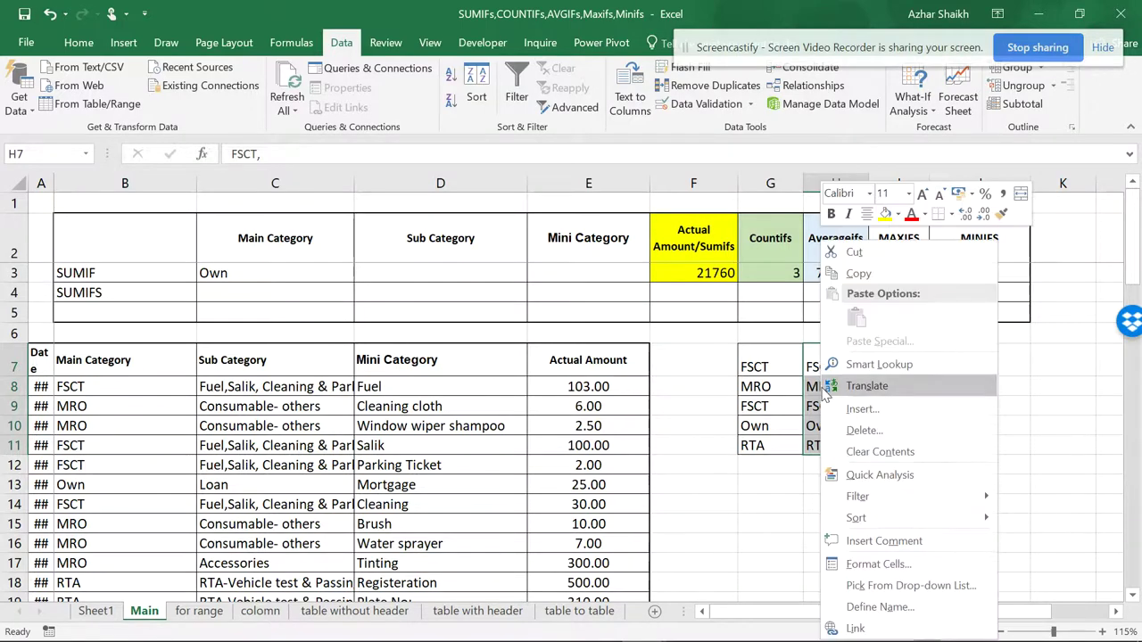
click(862, 273)
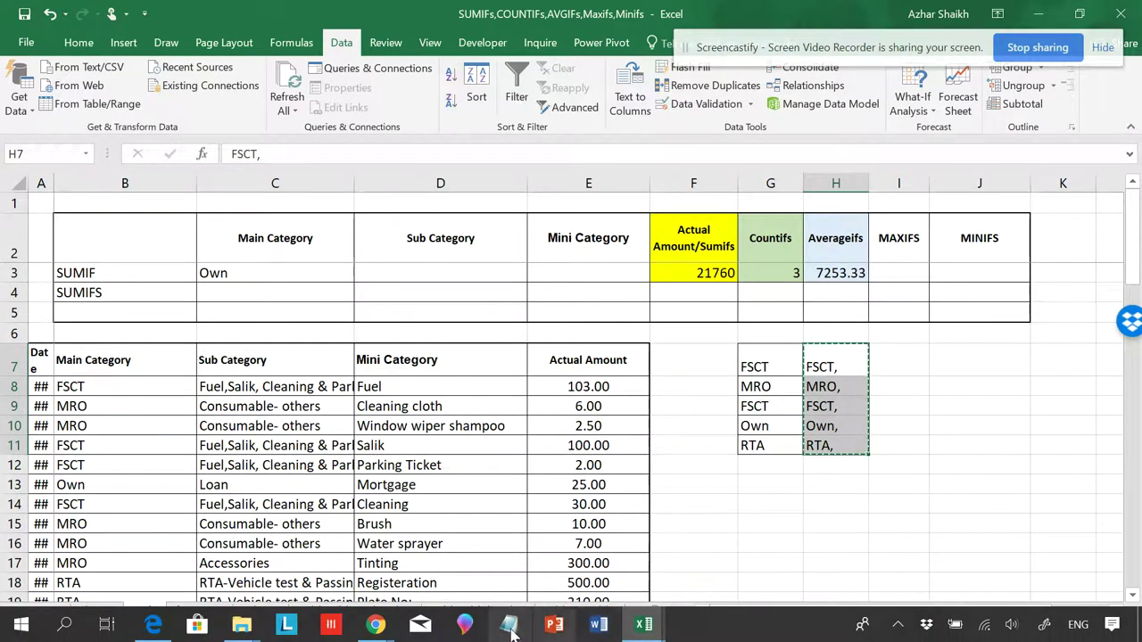
click(510, 628)
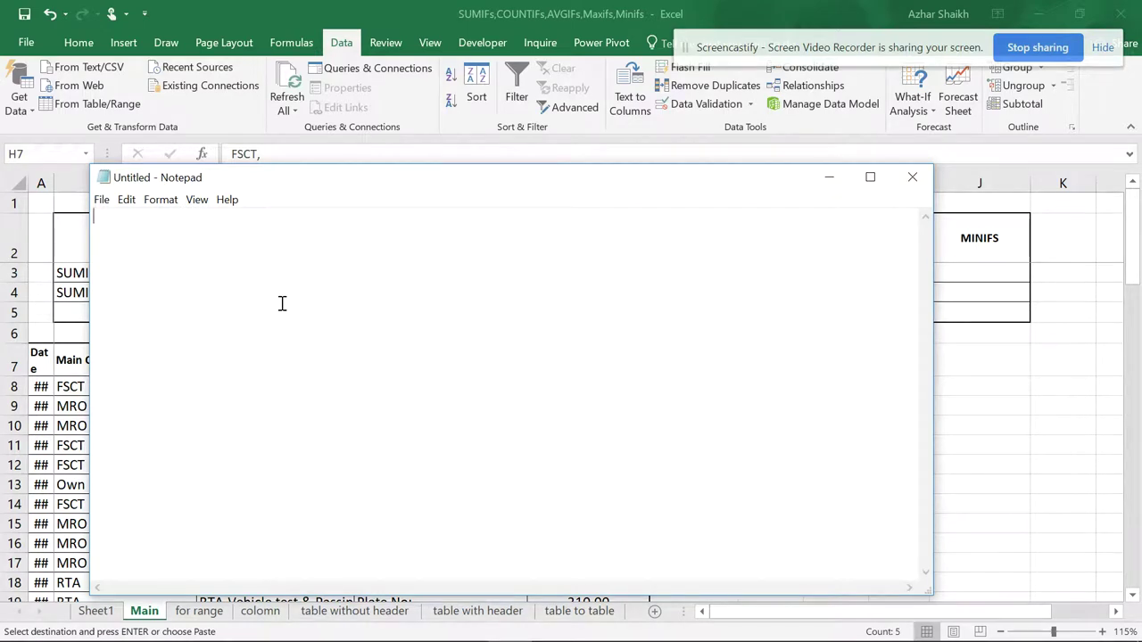
key(ctrl+v)
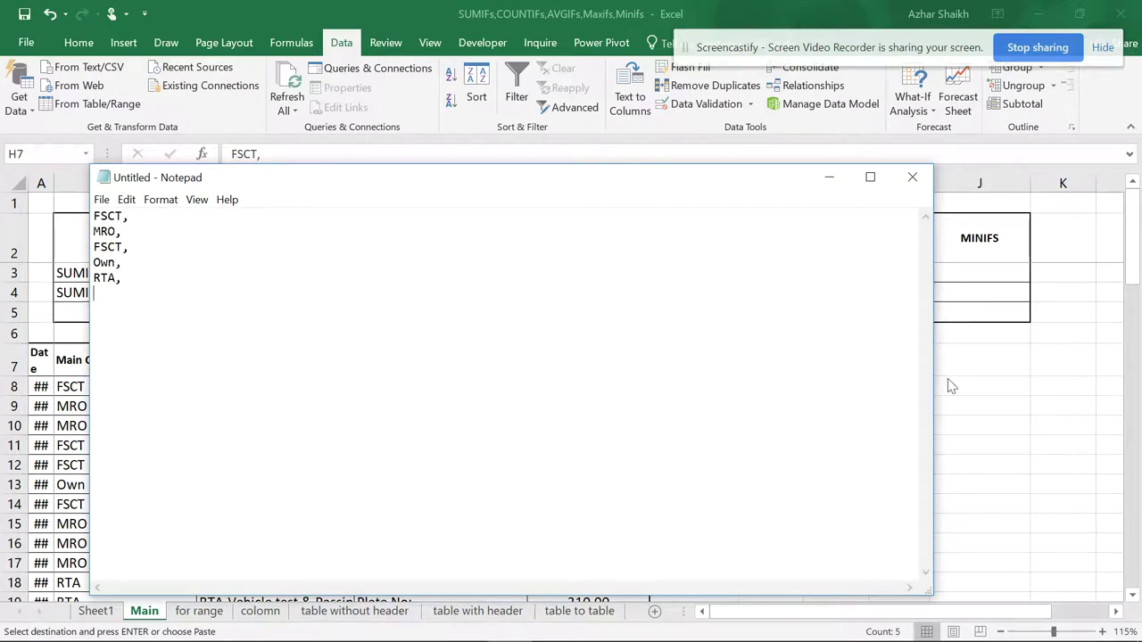
key(alt+Tab)
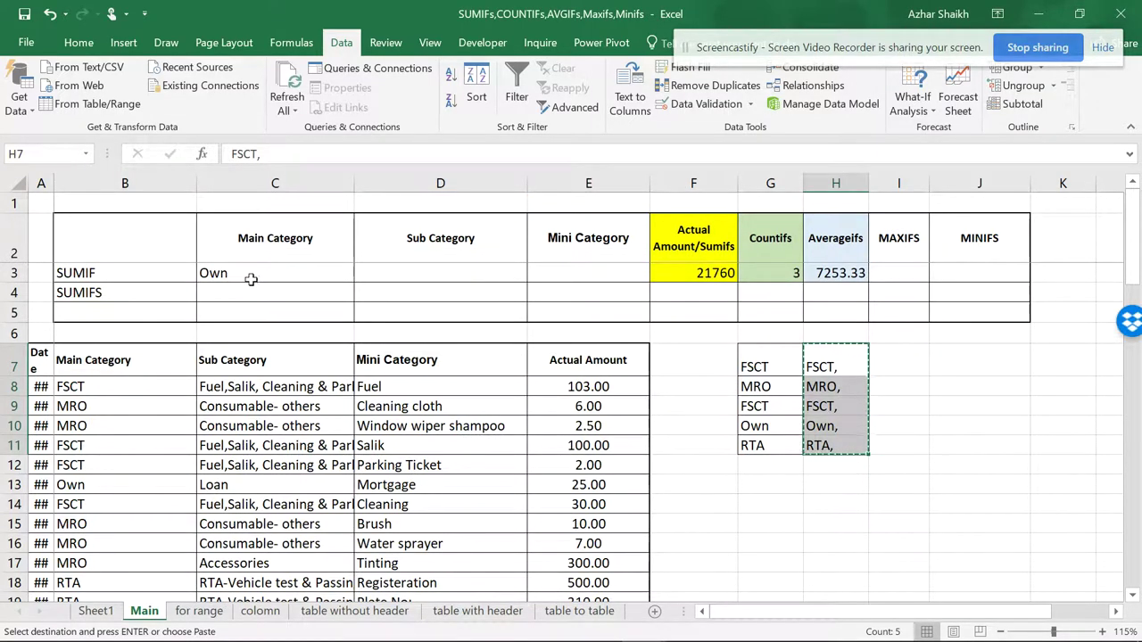
click(255, 288)
- Set C4's data validation to allow a List, with the Source box ready for input
click(701, 104)
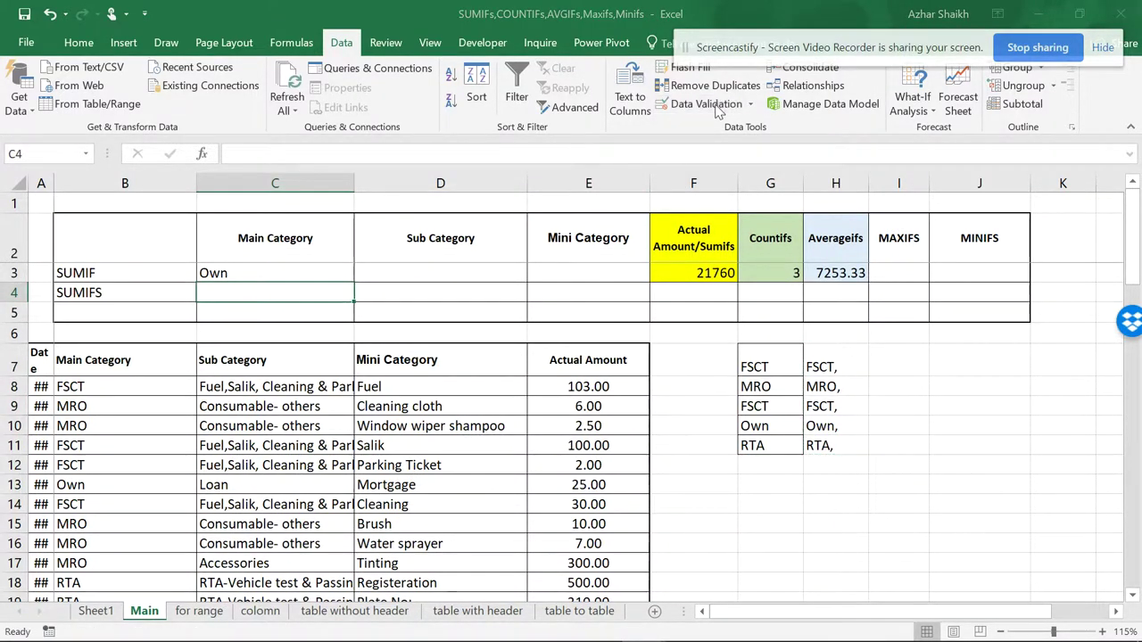
click(451, 319)
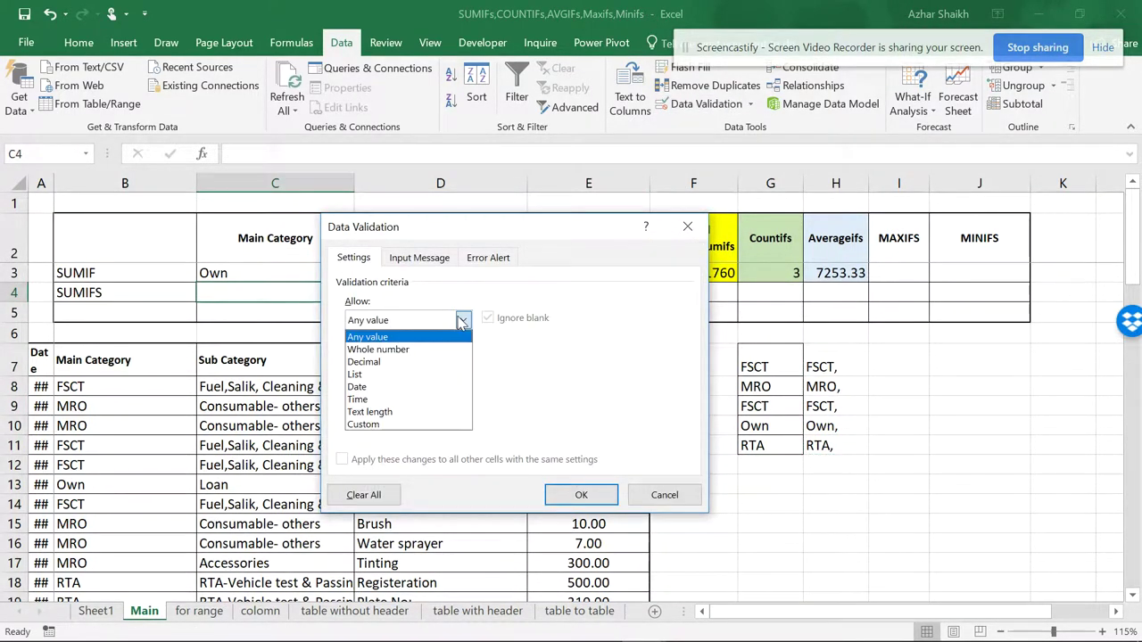
click(395, 375)
click(400, 398)
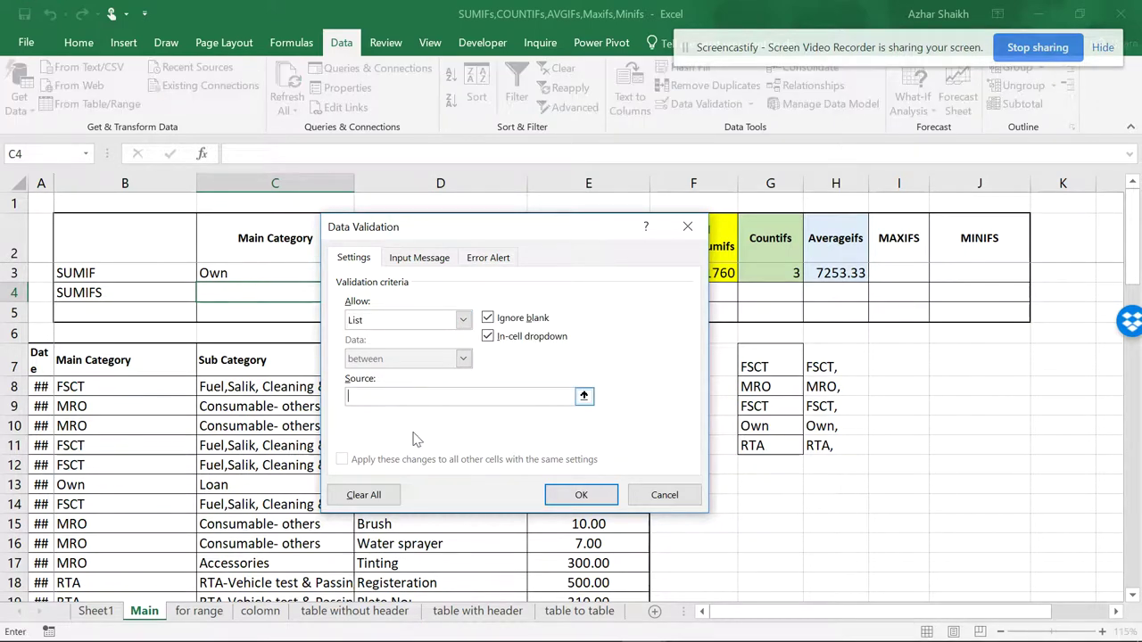
- Copy the five comma-ended category lines from the Notepad note
click(509, 625)
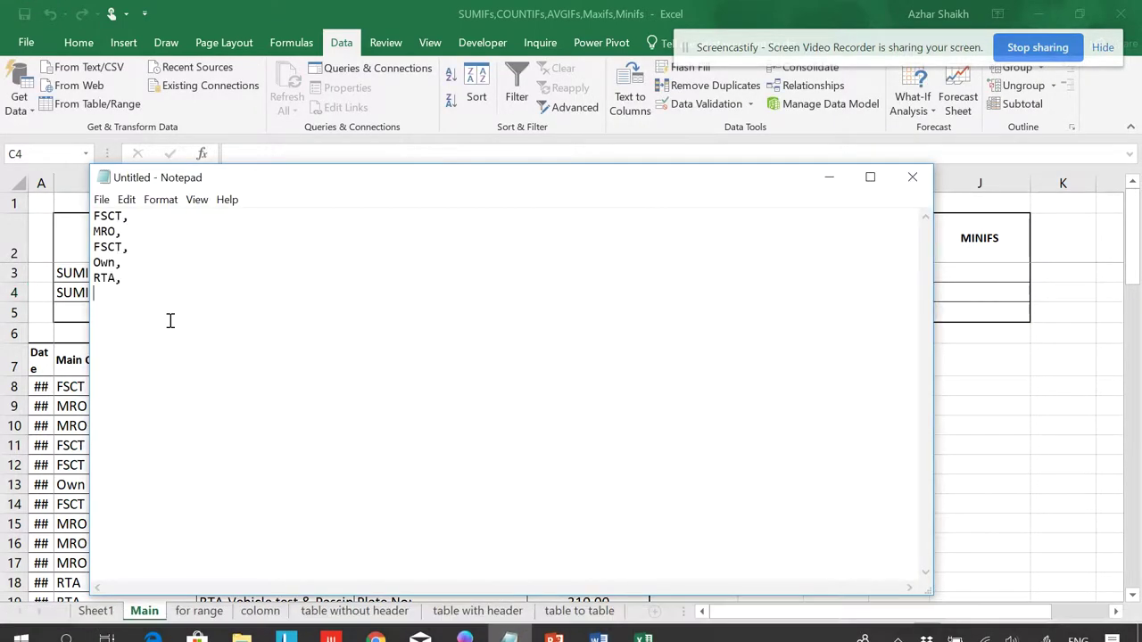
mouse_move(128, 285)
mouse_down()
mouse_move(101, 203)
mouse_move(133, 277)
mouse_up()
click(129, 246)
right_click(111, 239)
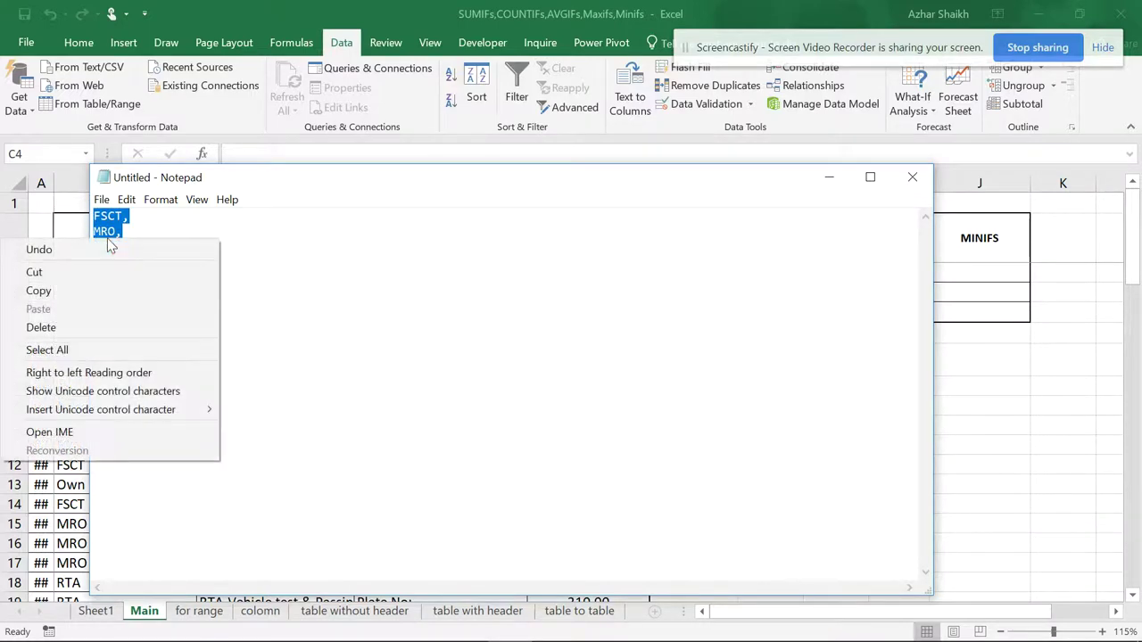
click(96, 292)
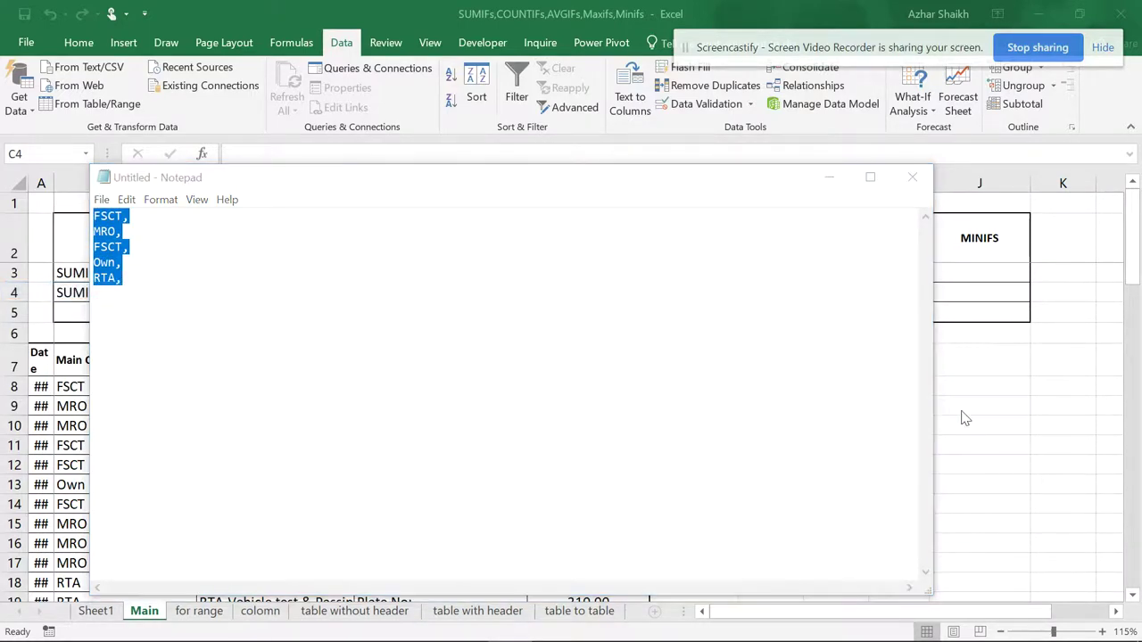
- Paste 'FSCT, MRO, FSCT, Own, RTA,' as C4's list source, confirm, and open its dropdown
click(828, 177)
key(alt+d)
key(l)
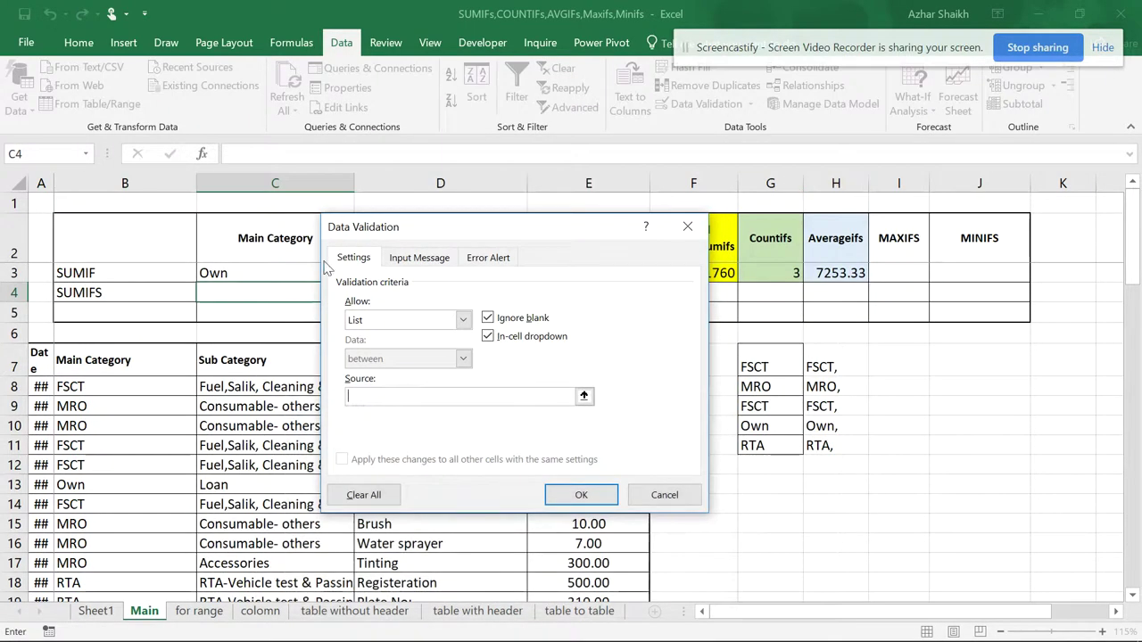
right_click(384, 397)
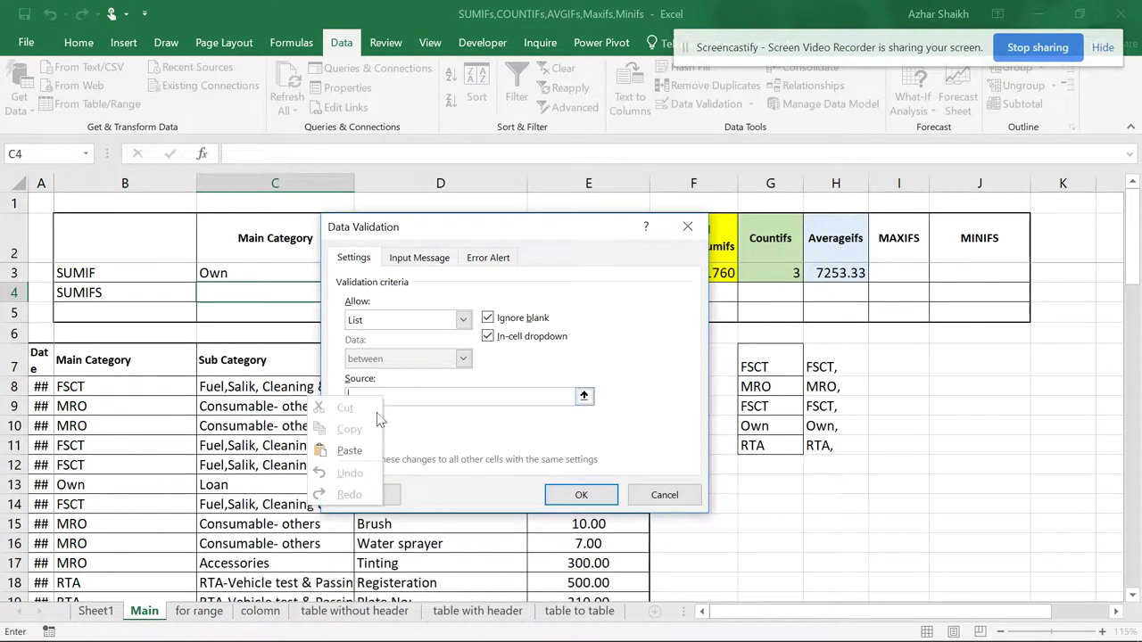
click(369, 448)
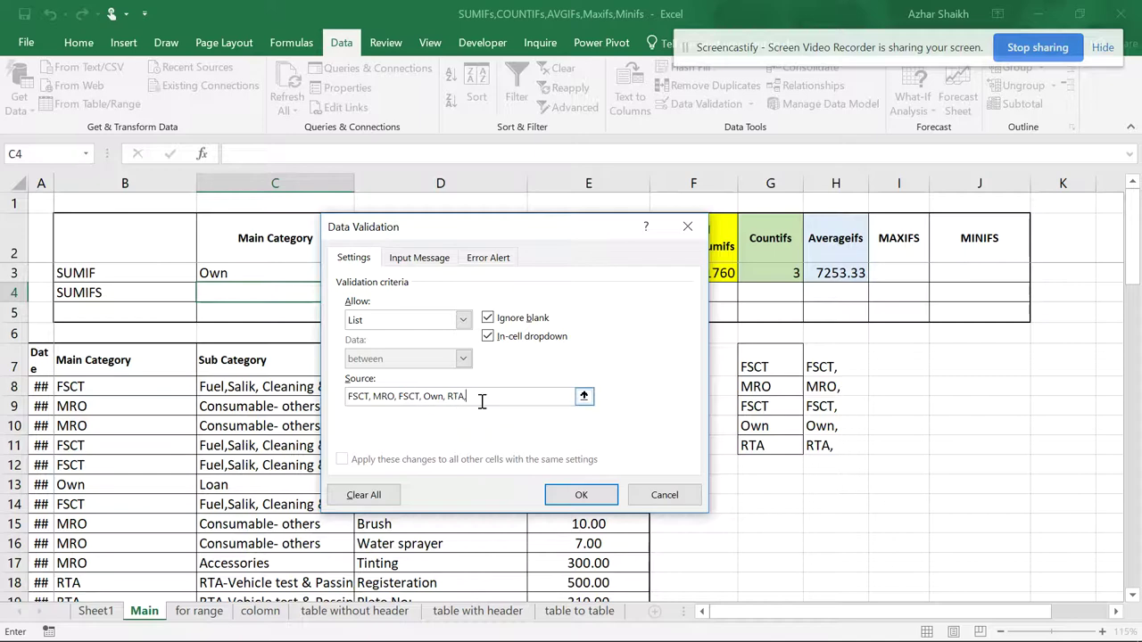
click(579, 494)
click(362, 298)
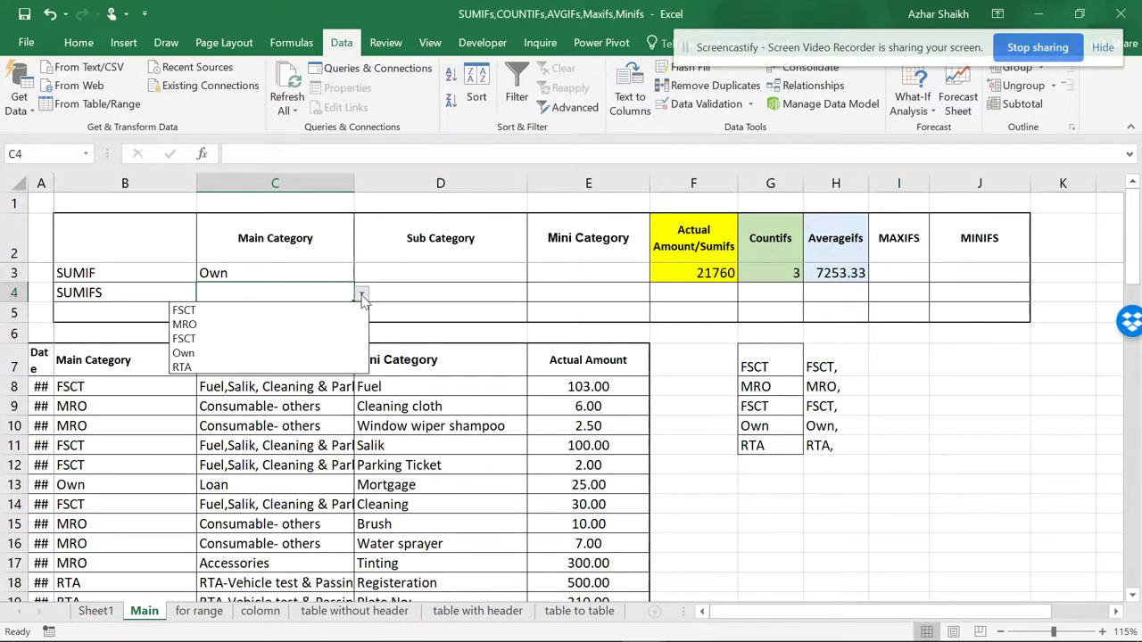
- Try FSCT and MRO in C4's dropdown, then clear the helper range G7:H12
click(320, 307)
click(362, 295)
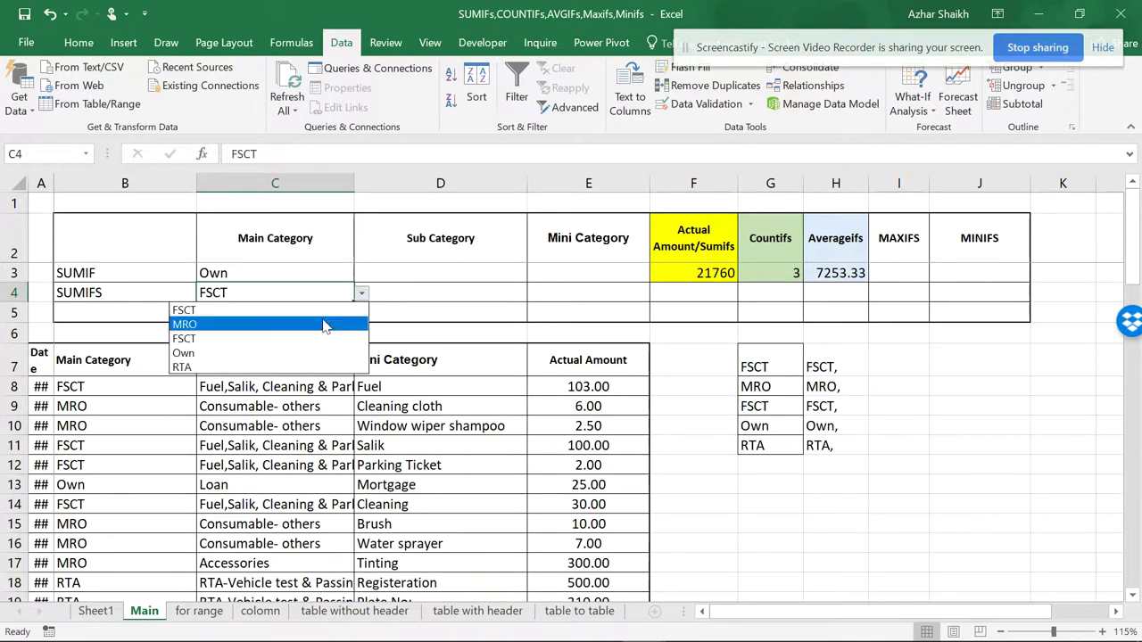
click(323, 322)
click(760, 361)
drag(790, 378, 834, 464)
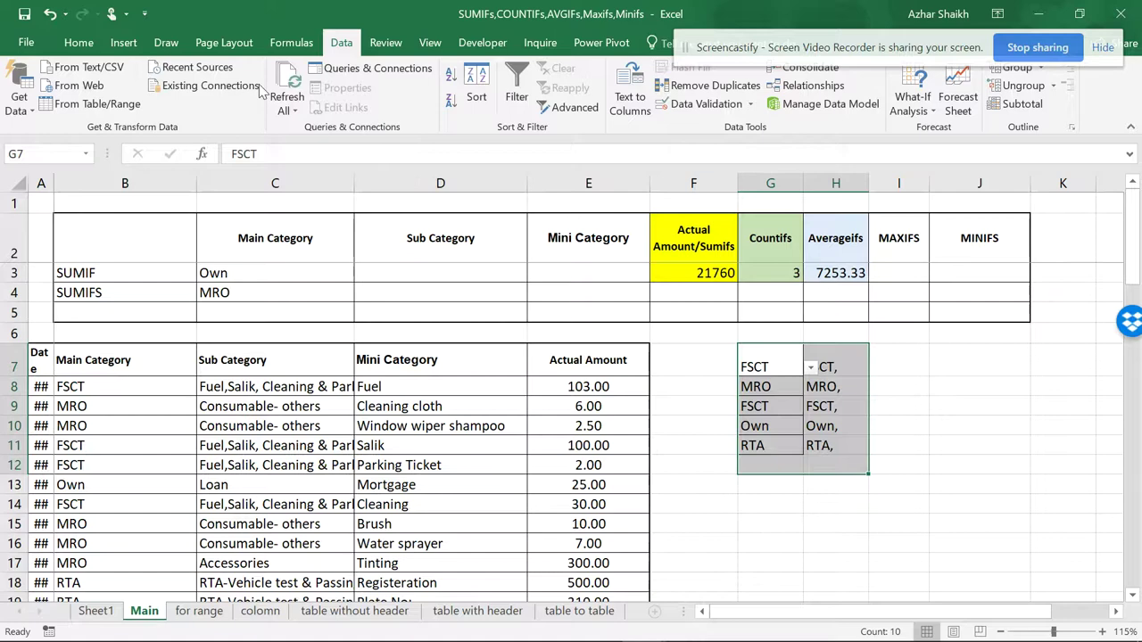
click(77, 42)
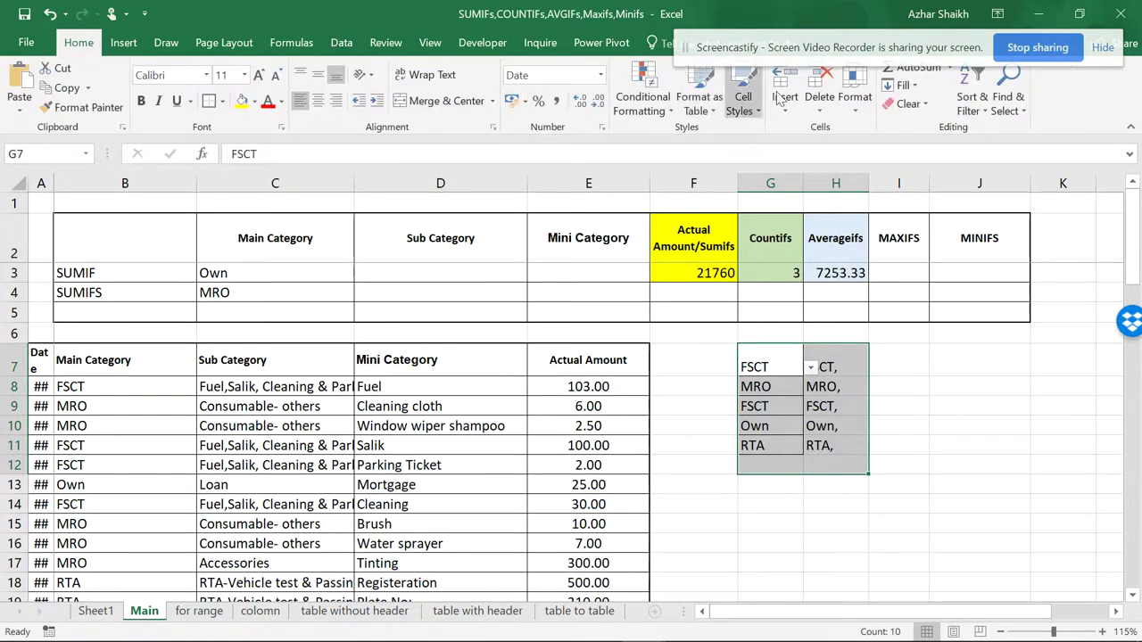
click(908, 104)
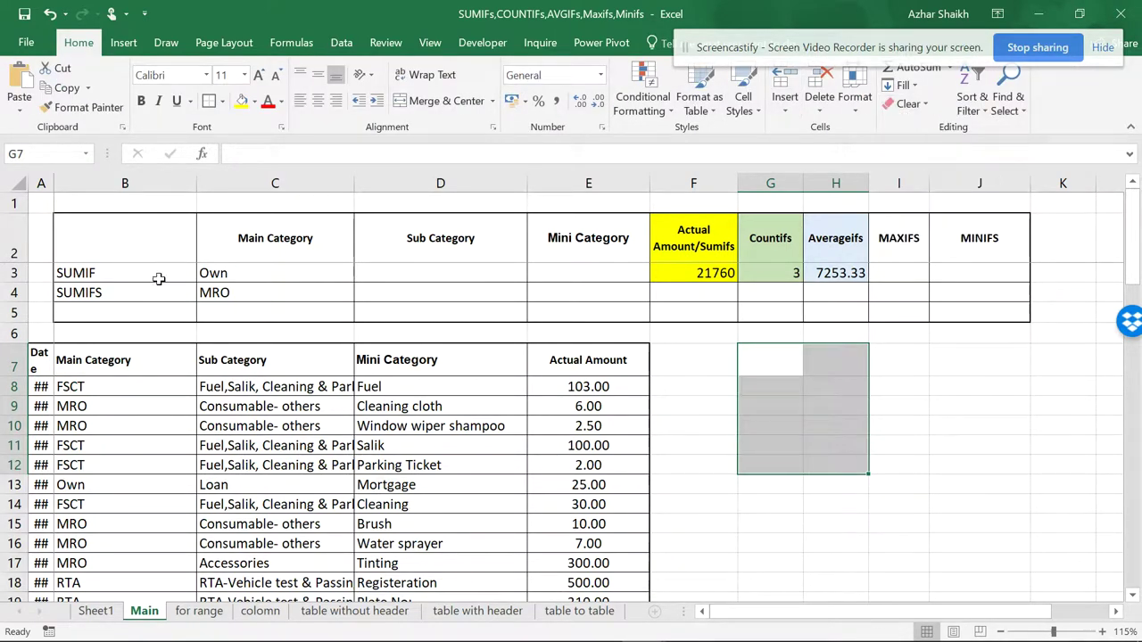
- Set C4 to FSCT and switch to the Sheet1 notes
click(210, 292)
click(361, 293)
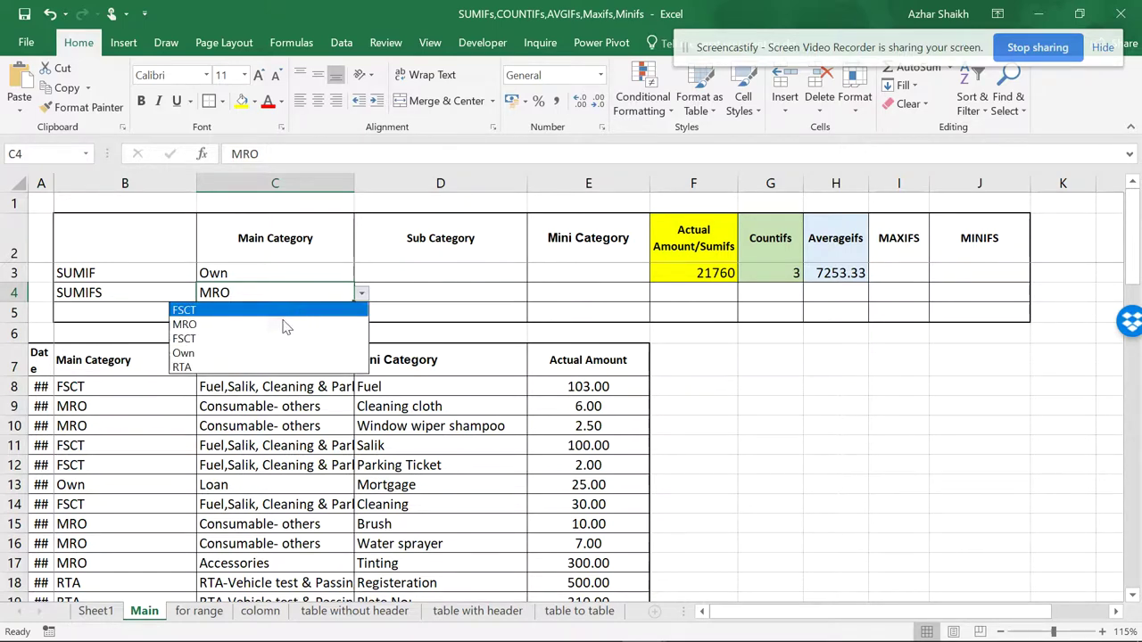
click(268, 339)
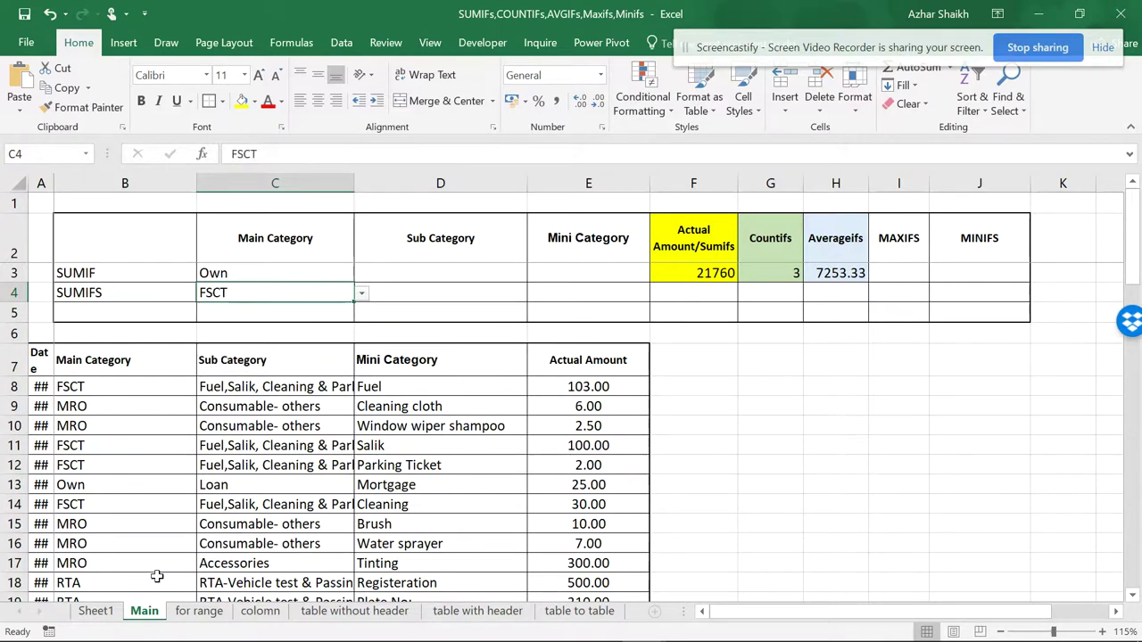
click(96, 612)
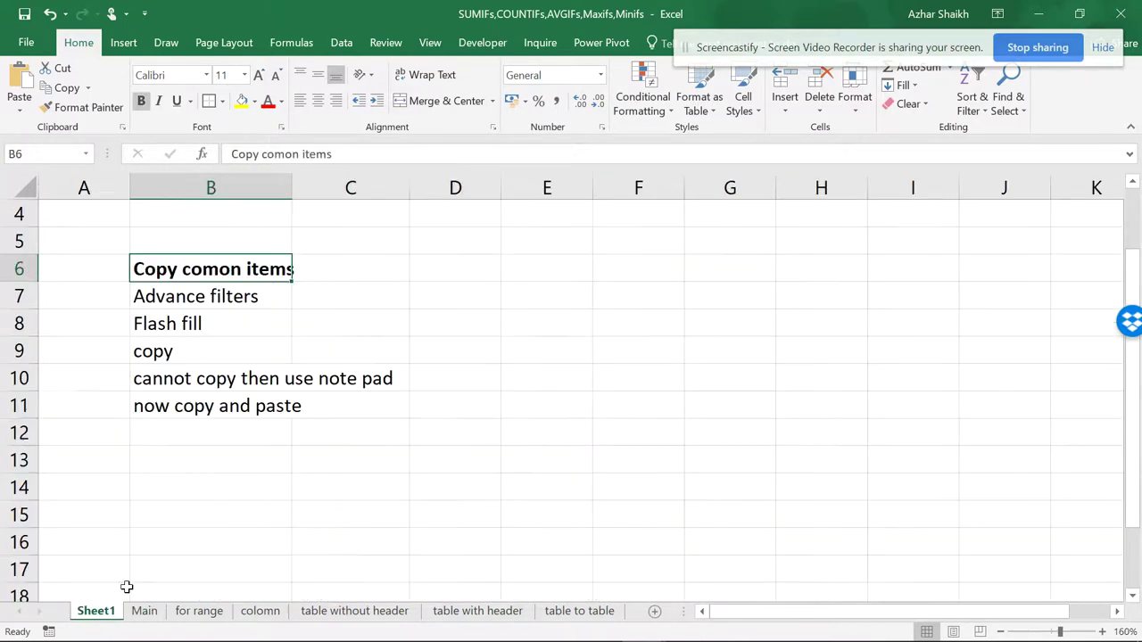
- Review the Sheet1 notes in B7–B11, from Advance filters to Flash fill and copy, then return to Main
click(181, 296)
click(182, 318)
click(179, 350)
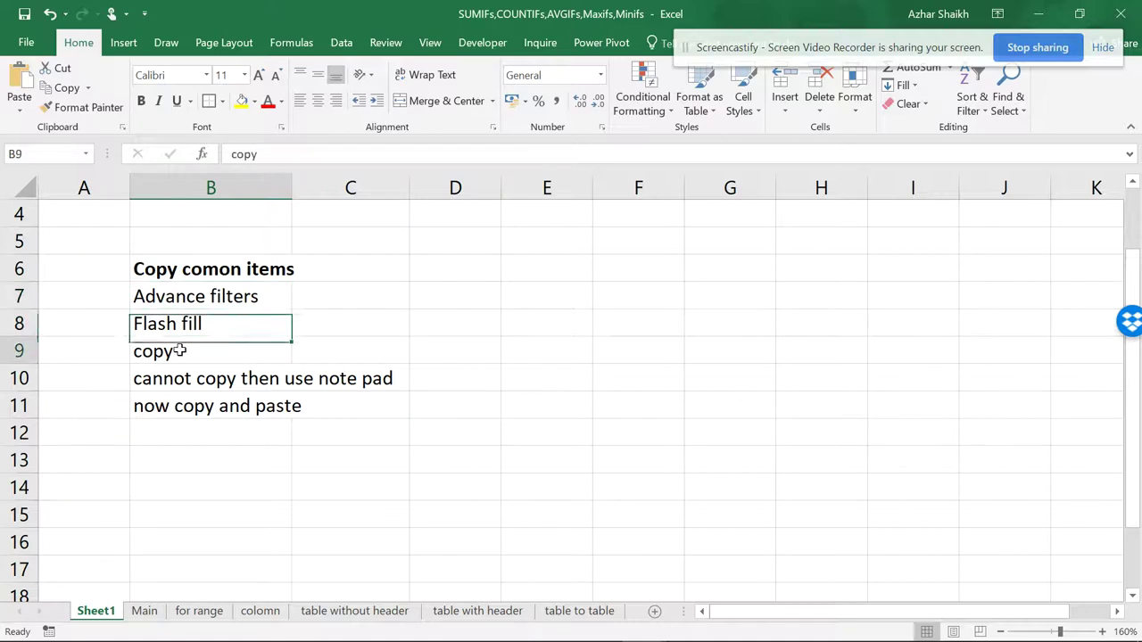
click(225, 385)
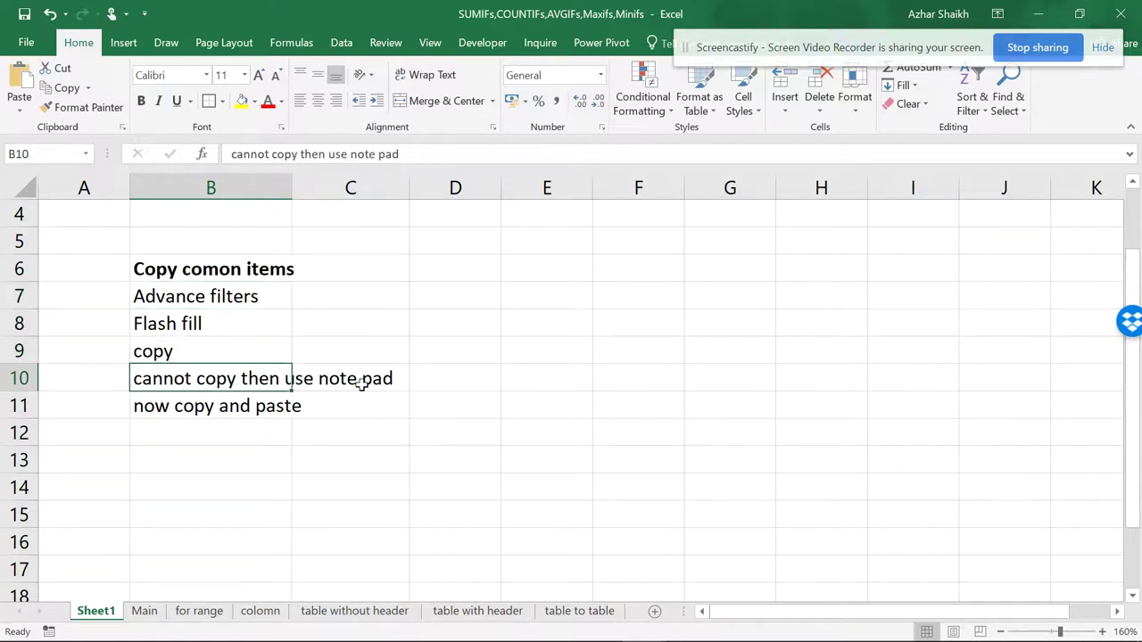
click(188, 408)
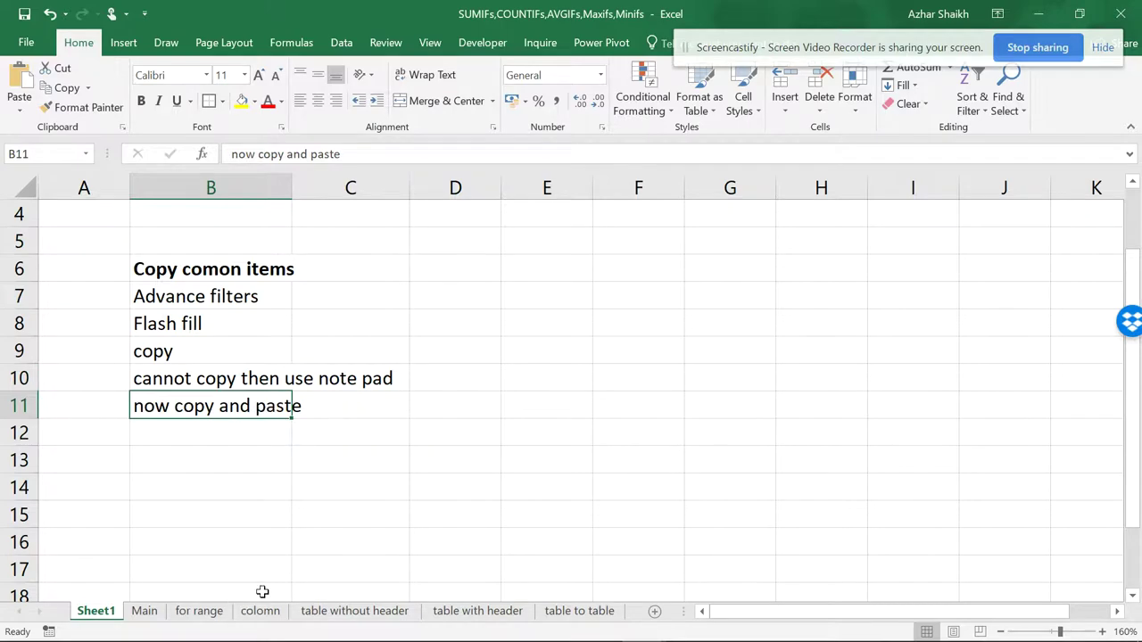
click(144, 612)
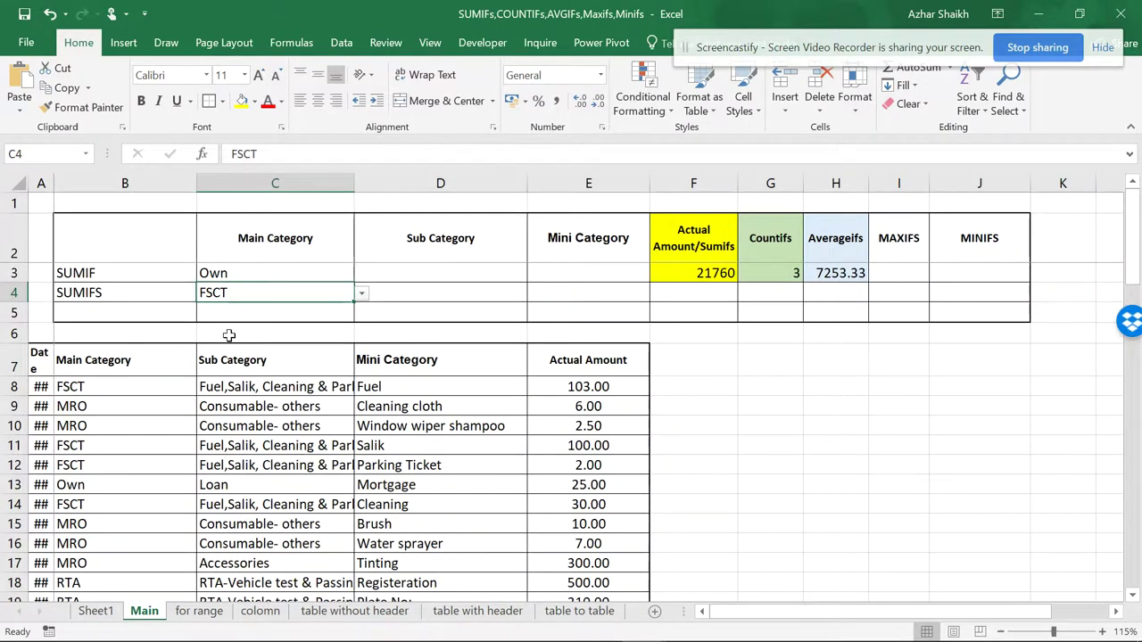